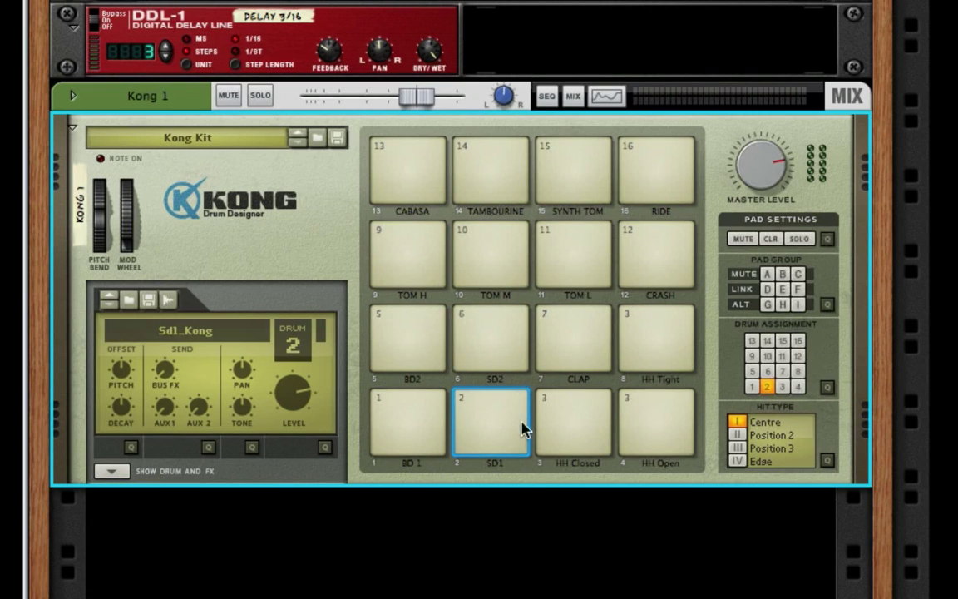
Step: Copy pad 2's Sd1_Kong snare patch and paste it onto pads 3 and 4
click(493, 428)
right_click(493, 428)
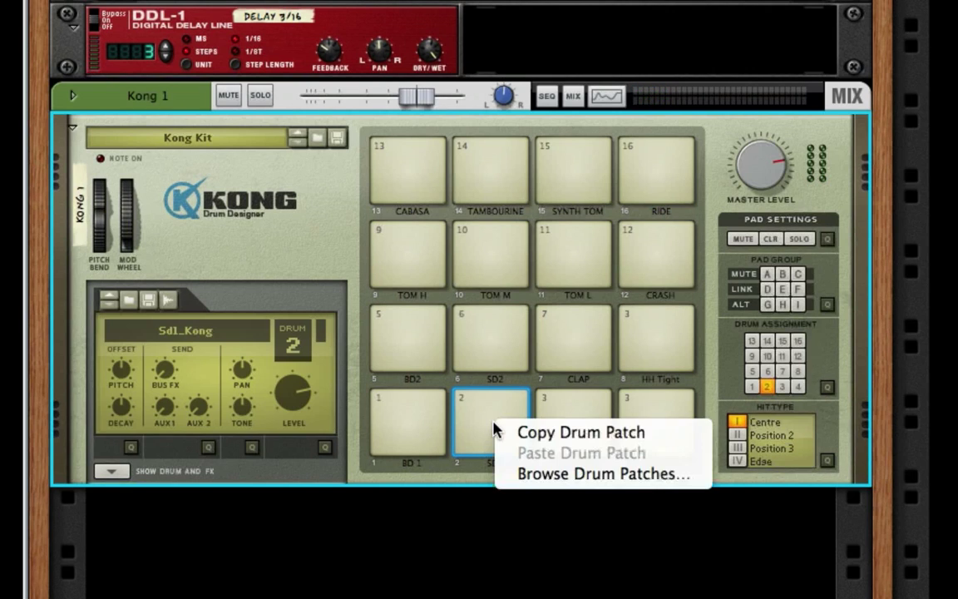
click(545, 432)
click(576, 432)
right_click(577, 432)
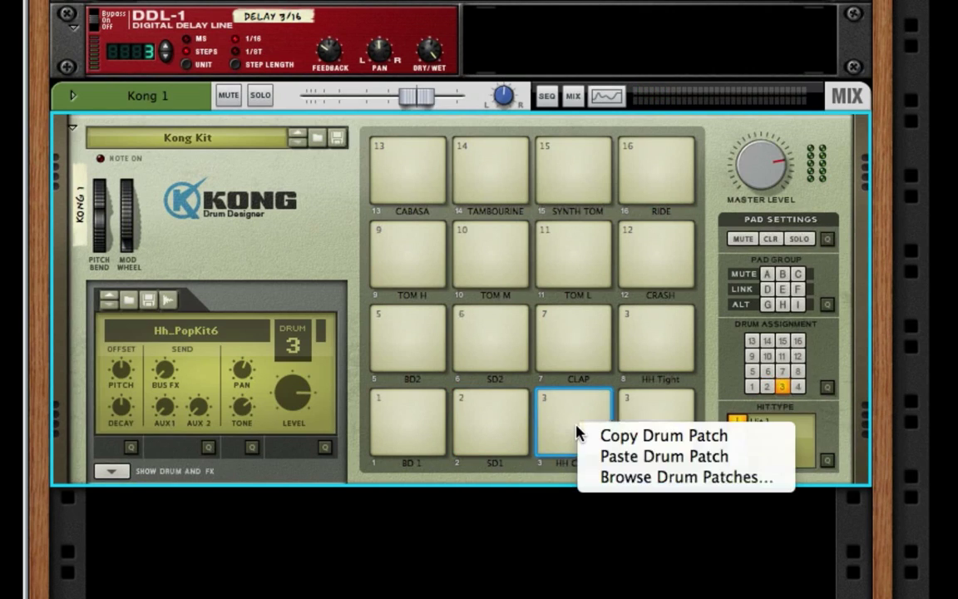
click(605, 456)
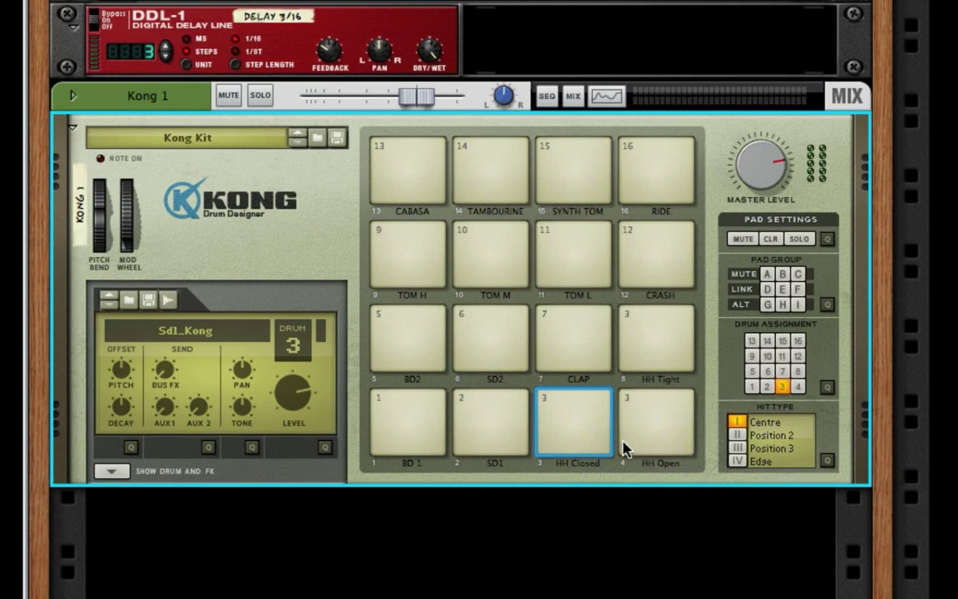
click(648, 435)
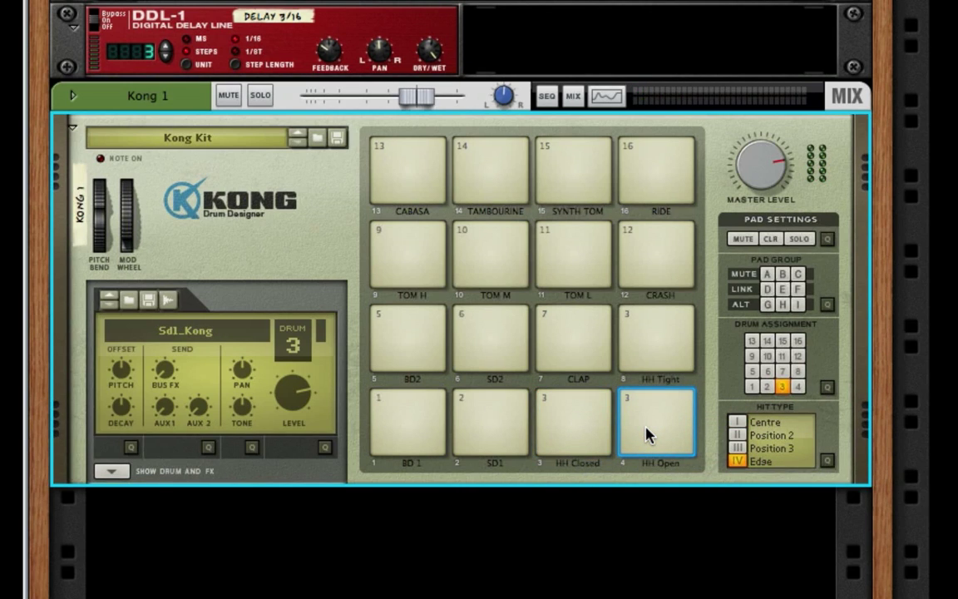
right_click(657, 436)
click(669, 458)
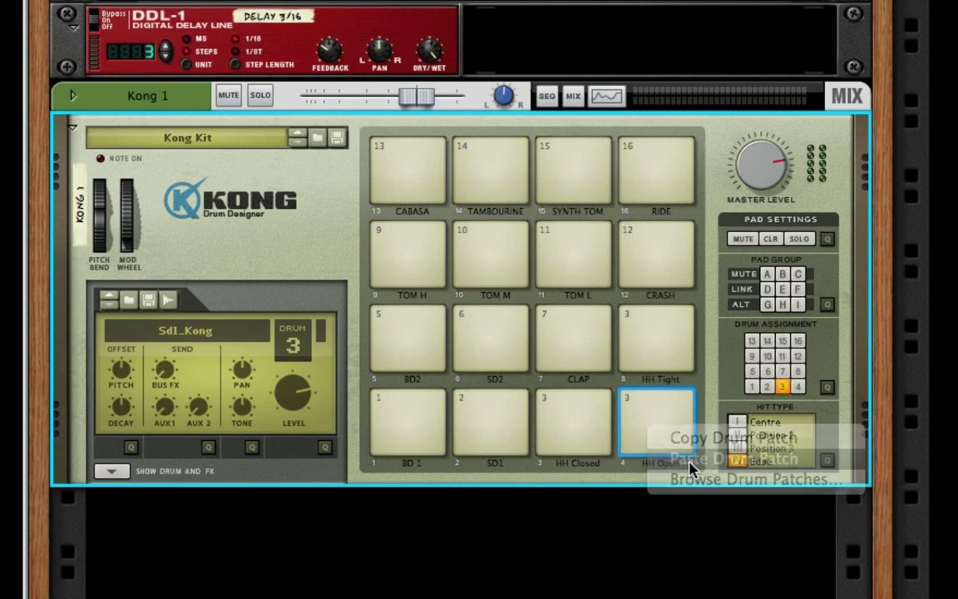
Step: Rename pad 2 to SH1 and pad 3 to SH2
double_click(502, 464)
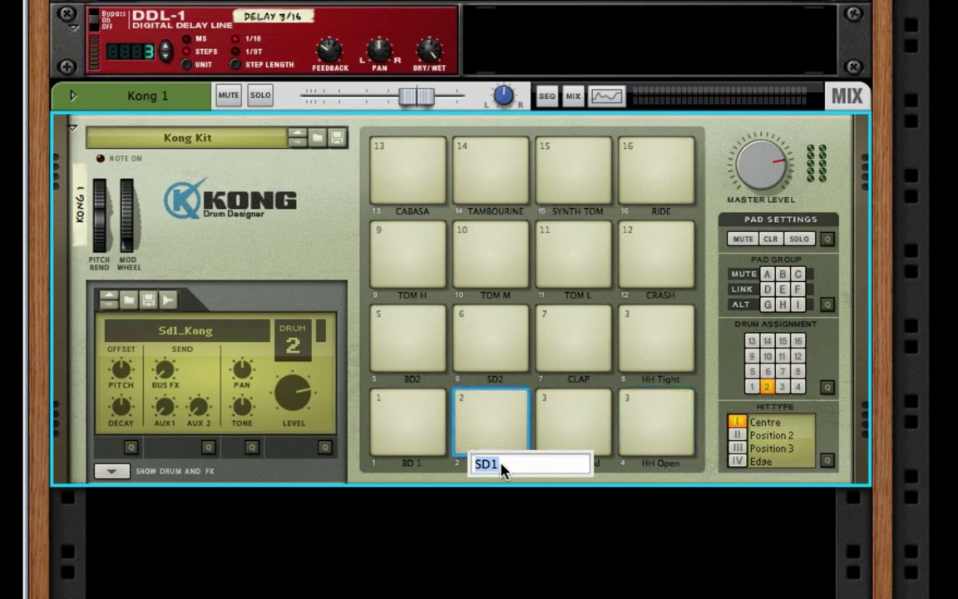
text(SH1)
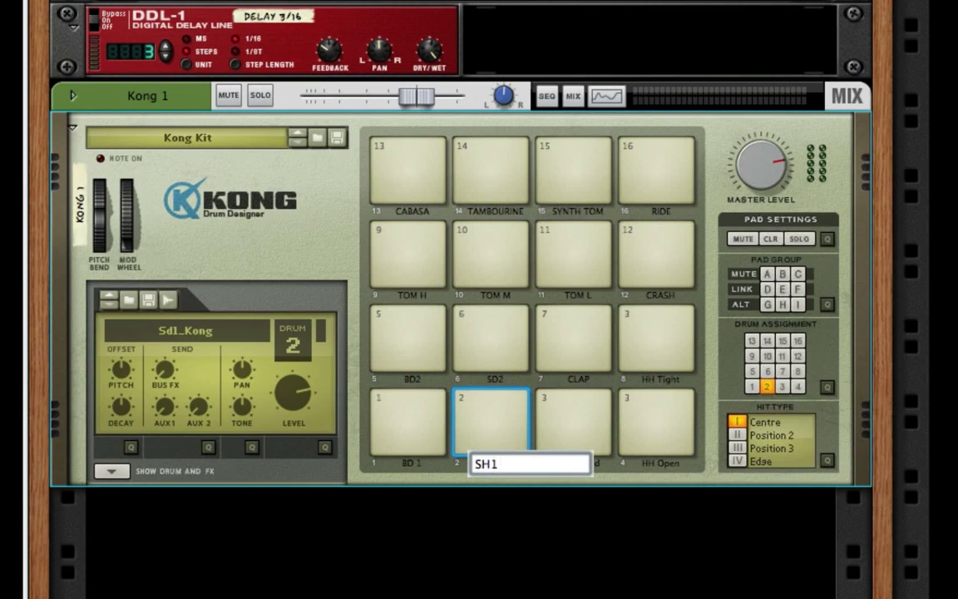
key(Return)
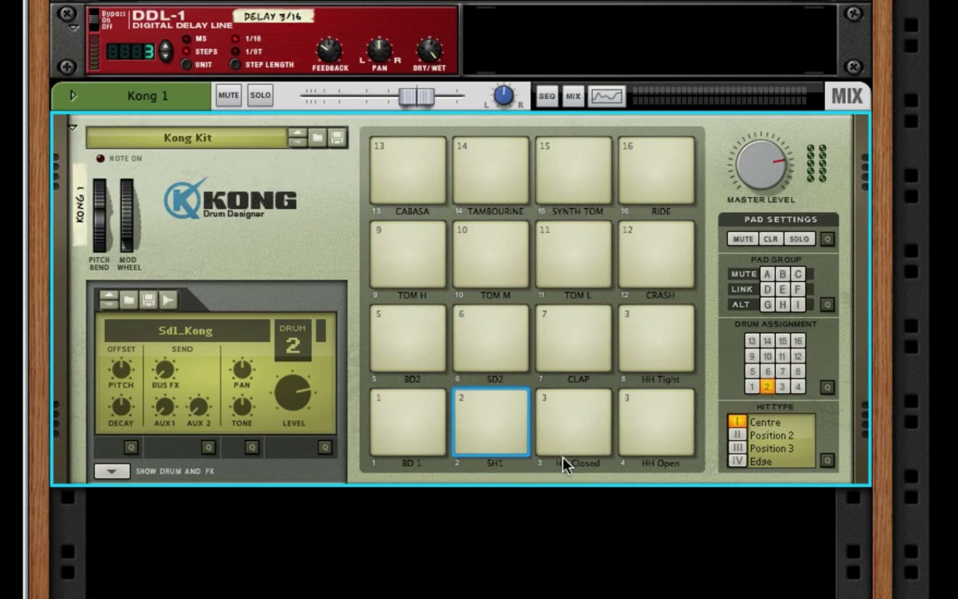
double_click(562, 464)
text(SC)
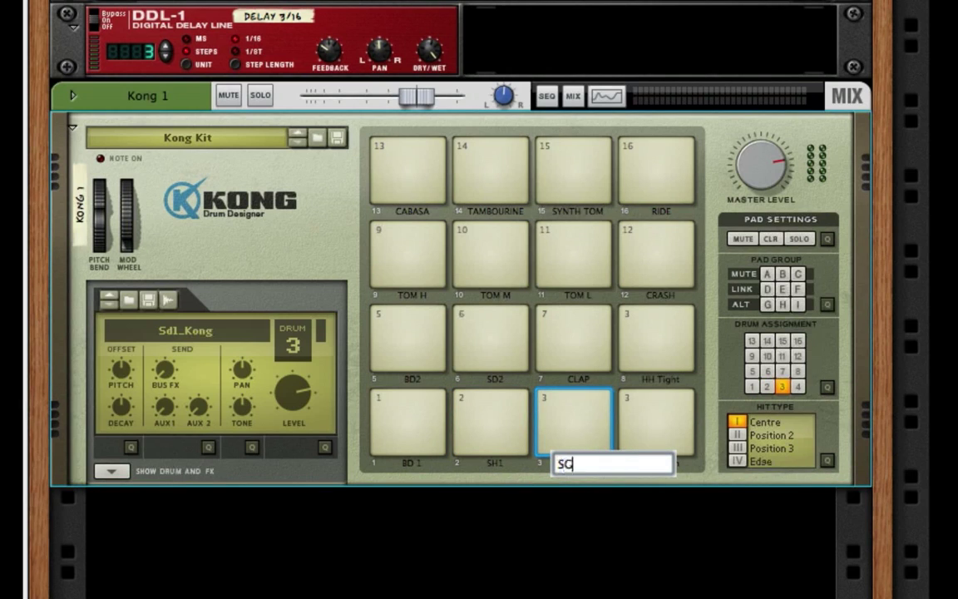
key(BackSpace)
text(H2)
key(Return)
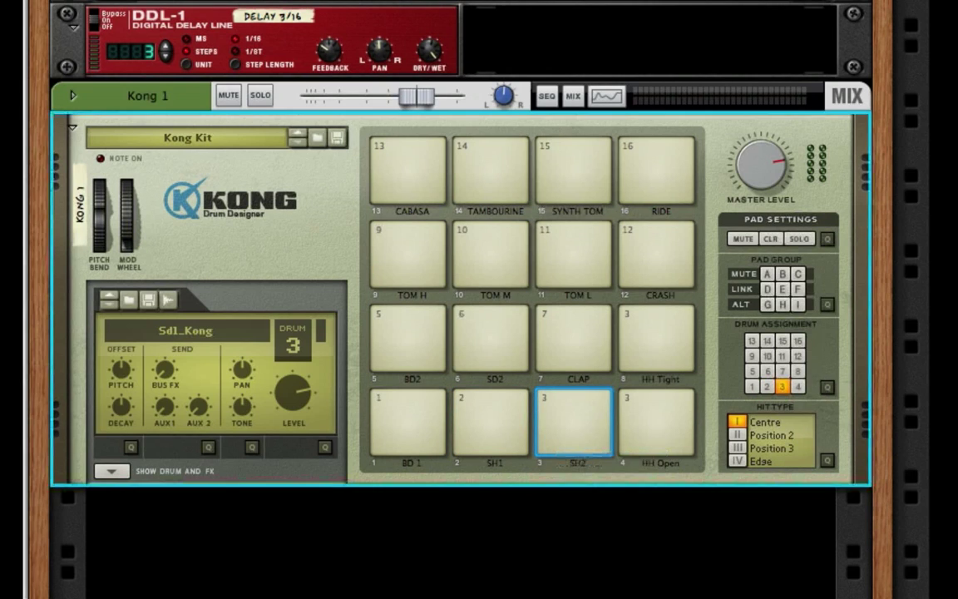
Step: Enter a new name for pad 4, typing SH3
double_click(666, 464)
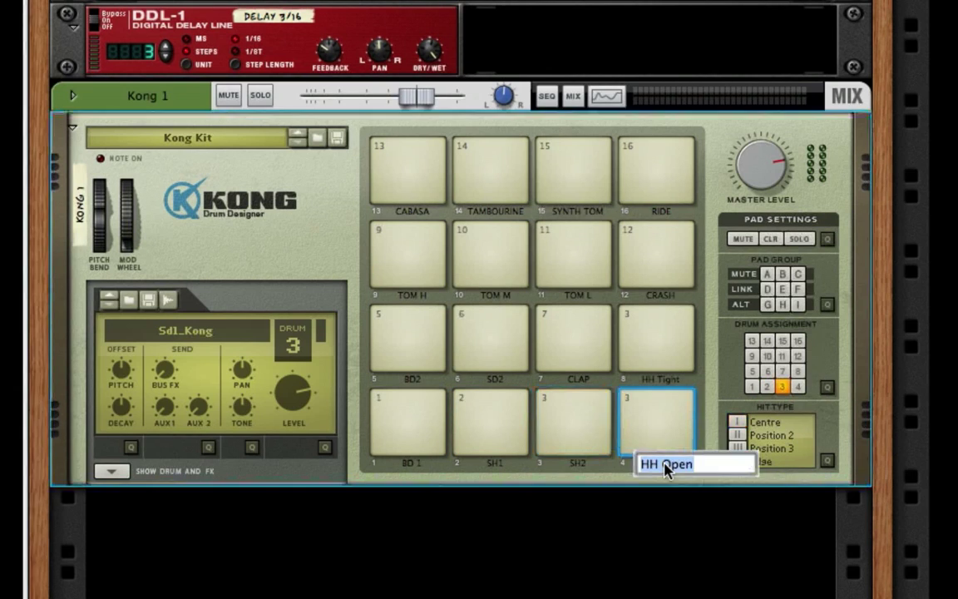
text(SH3)
key(Return)
text(SH2)
key(Return)
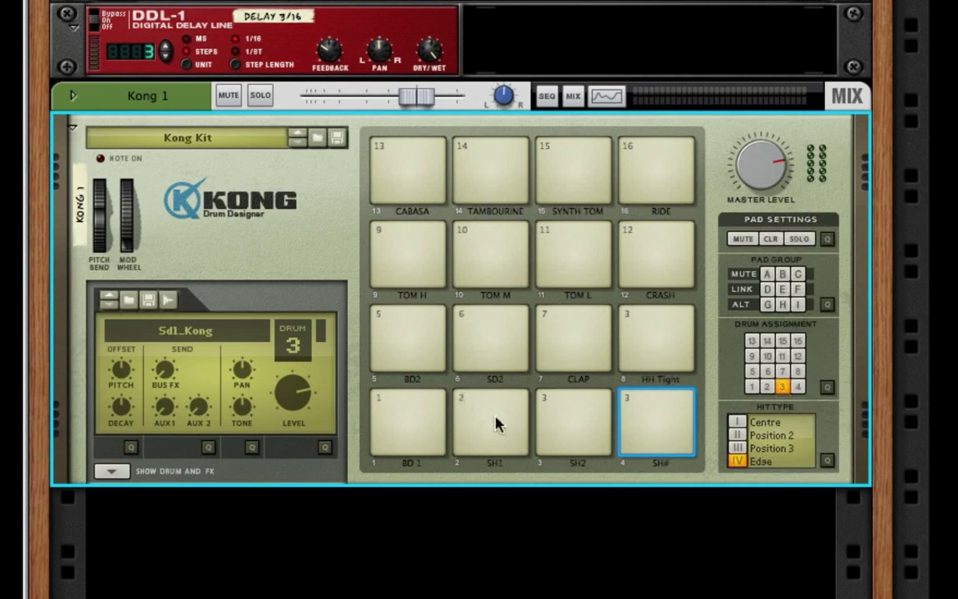
Step: Set SH2 to the Position 2 hit and SH# to Position 3, leaving SH1 on Centre
click(496, 424)
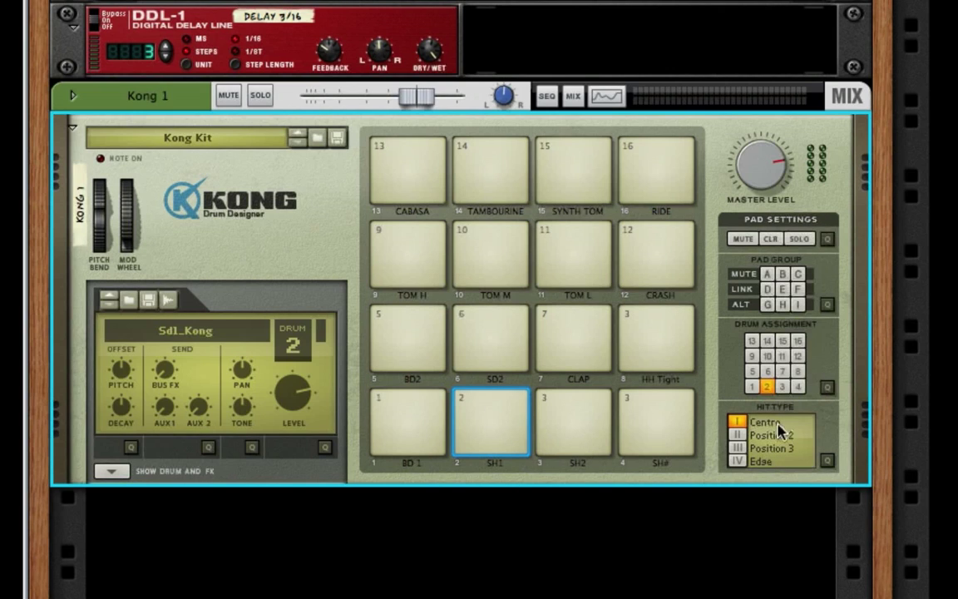
click(577, 420)
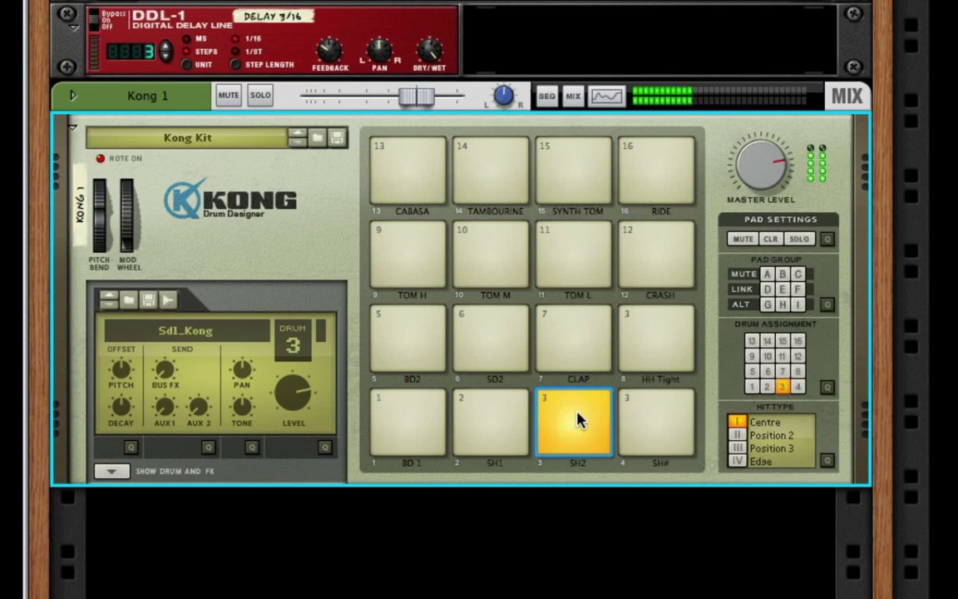
click(768, 438)
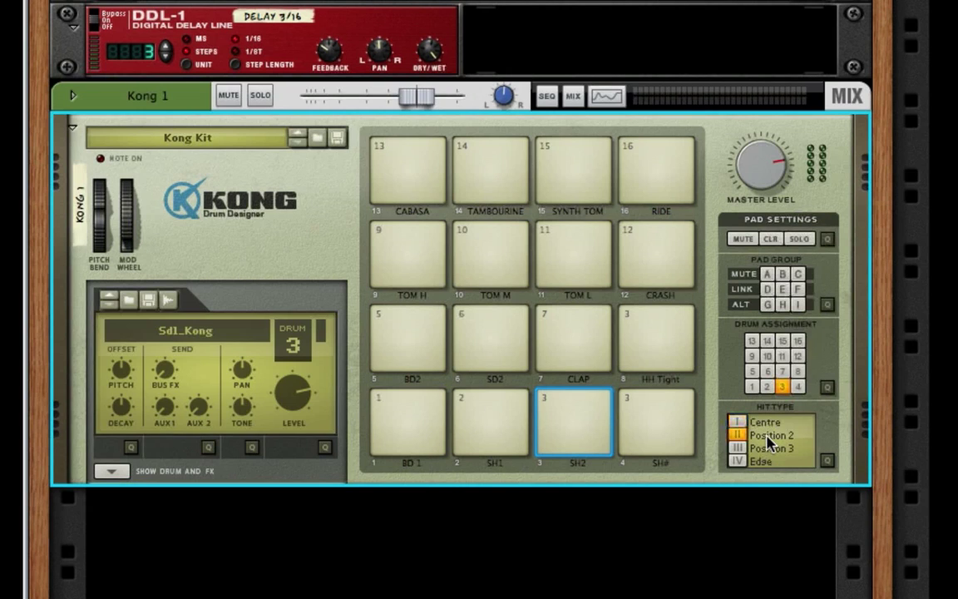
click(655, 427)
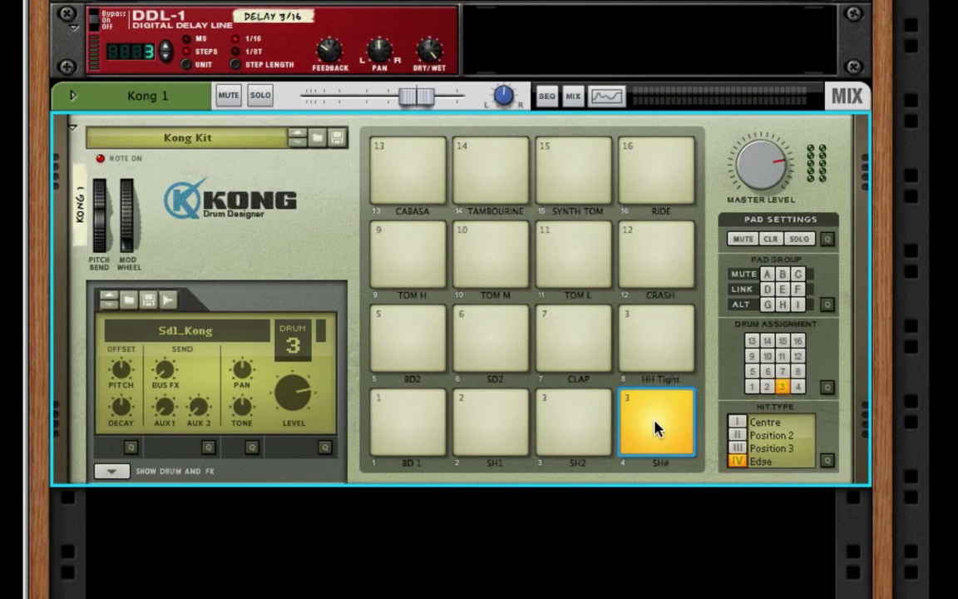
click(782, 452)
Step: Audition the SH1, SH2 and SH# snare pads in turn
click(488, 427)
click(576, 426)
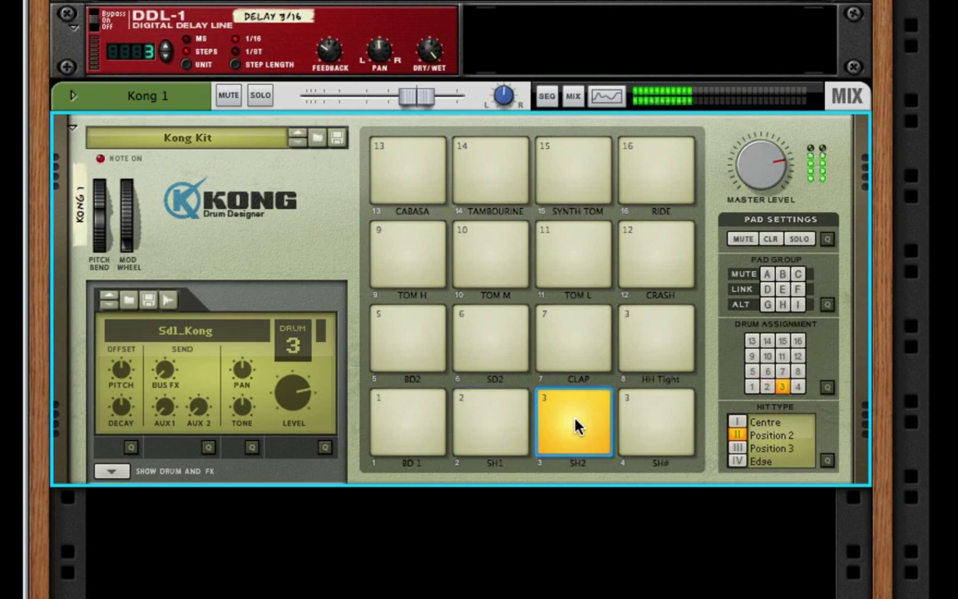
click(663, 421)
click(662, 421)
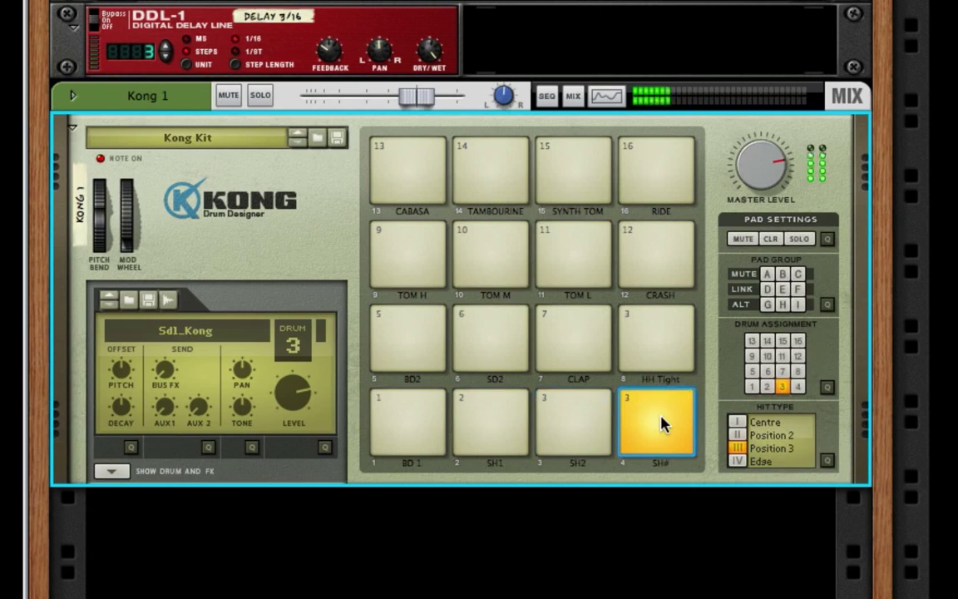
click(579, 417)
click(490, 421)
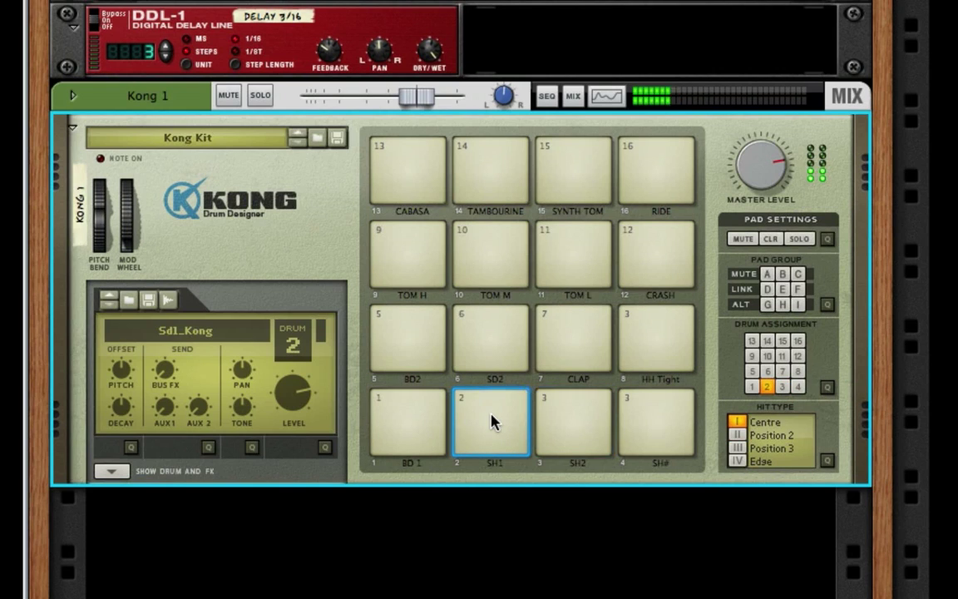
Step: Reveal the drum module panel and play the SH2, SH# and SH1 pads
click(116, 471)
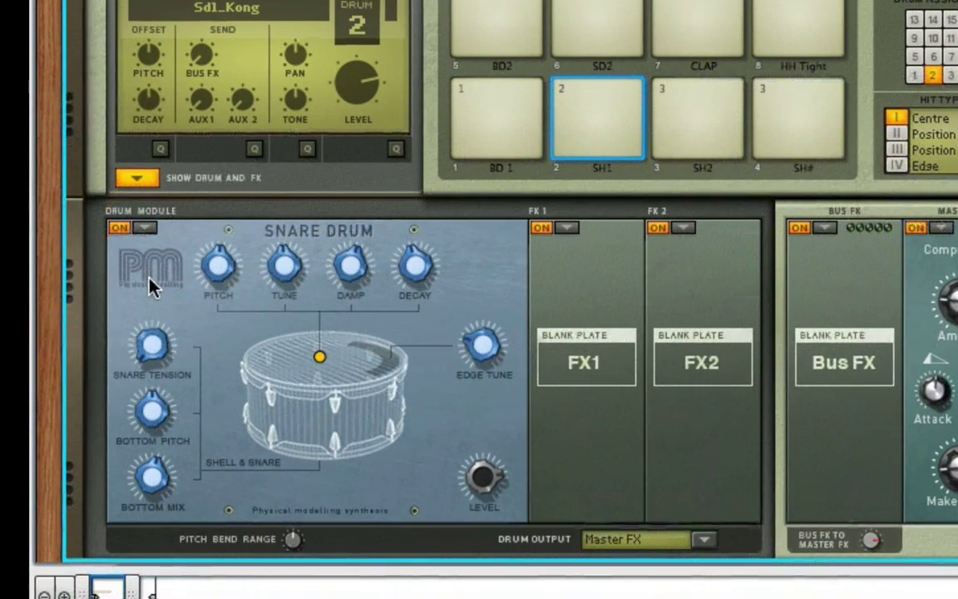
click(695, 113)
click(798, 108)
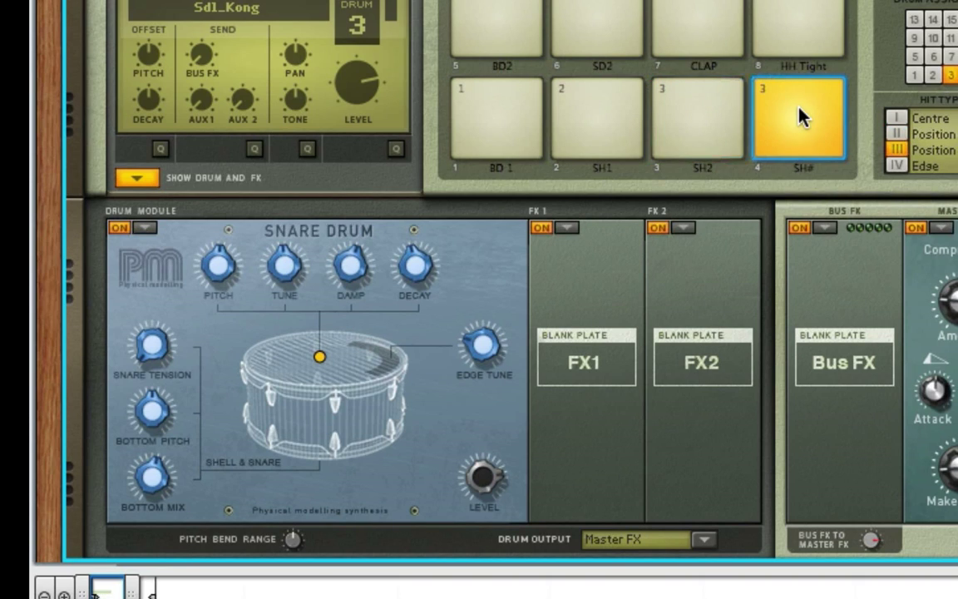
click(595, 121)
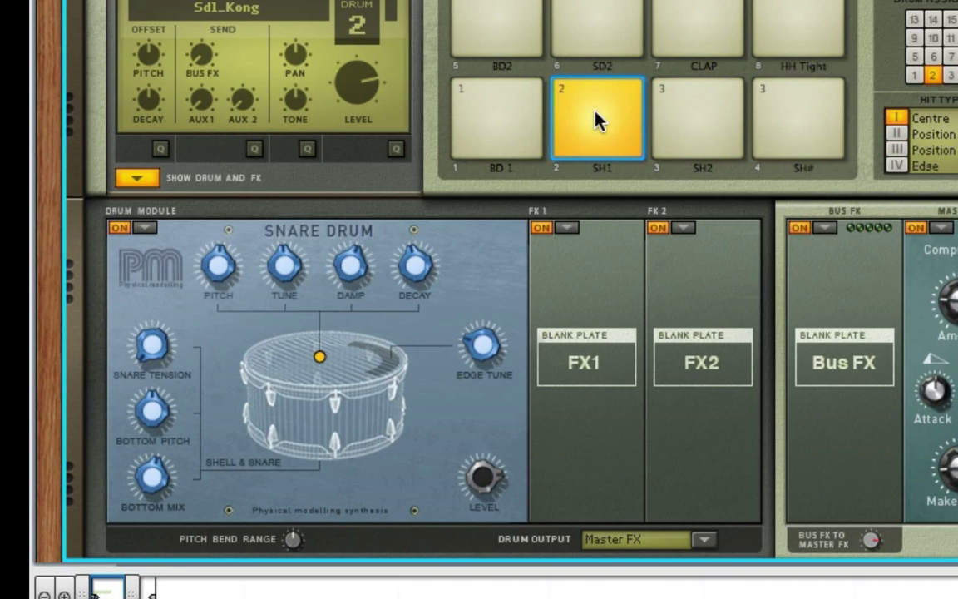
Step: Raise SH1's decay to 63 and SH2's damping to 63
mouse_move(413, 270)
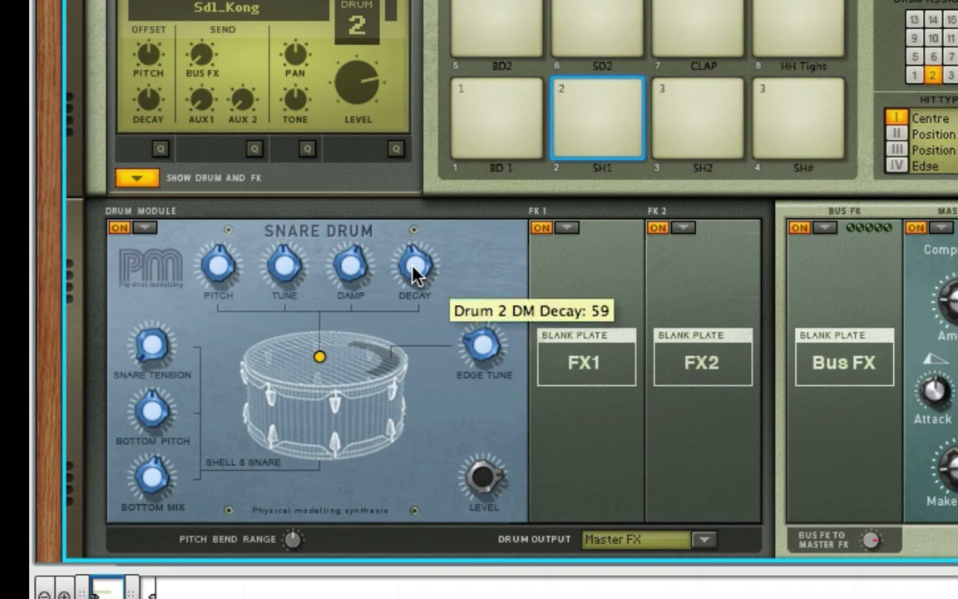
scroll(415, 273, up, 4)
scroll(415, 272, down, 2)
scroll(414, 272, up, 2)
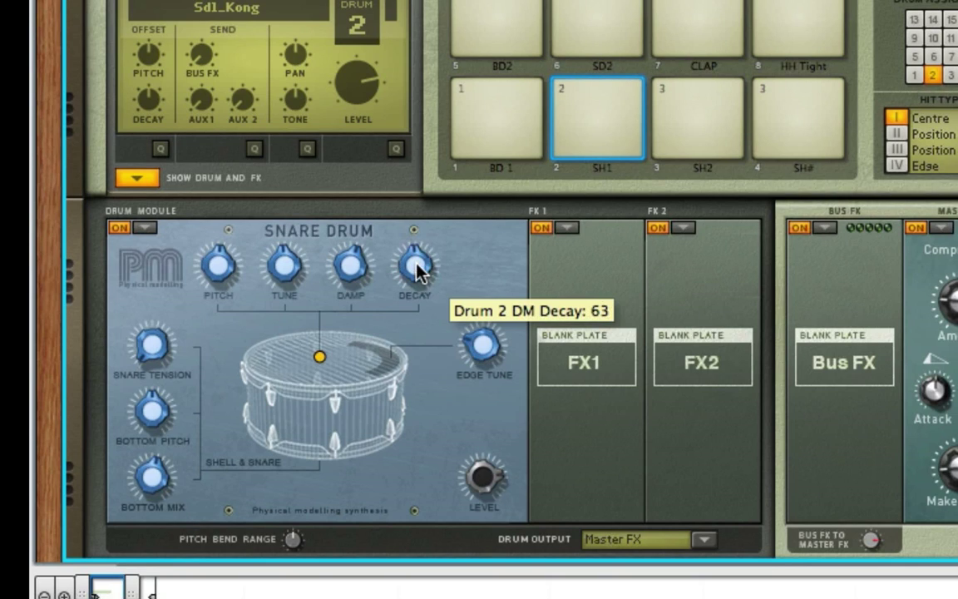
click(685, 123)
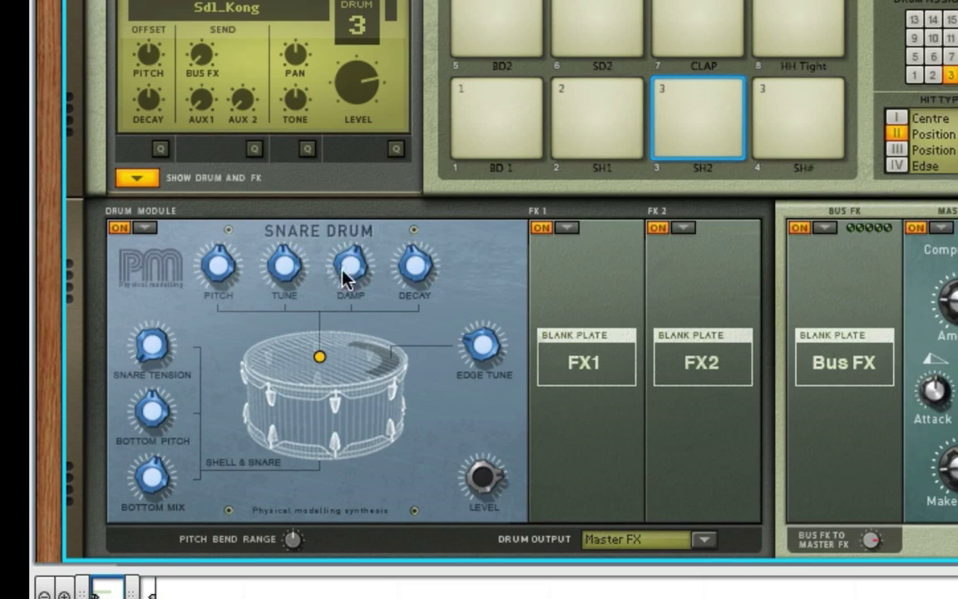
scroll(346, 272, down, 4)
Step: Audition the reshaped SH1, SH2 and SH# snare pads repeatedly
click(609, 124)
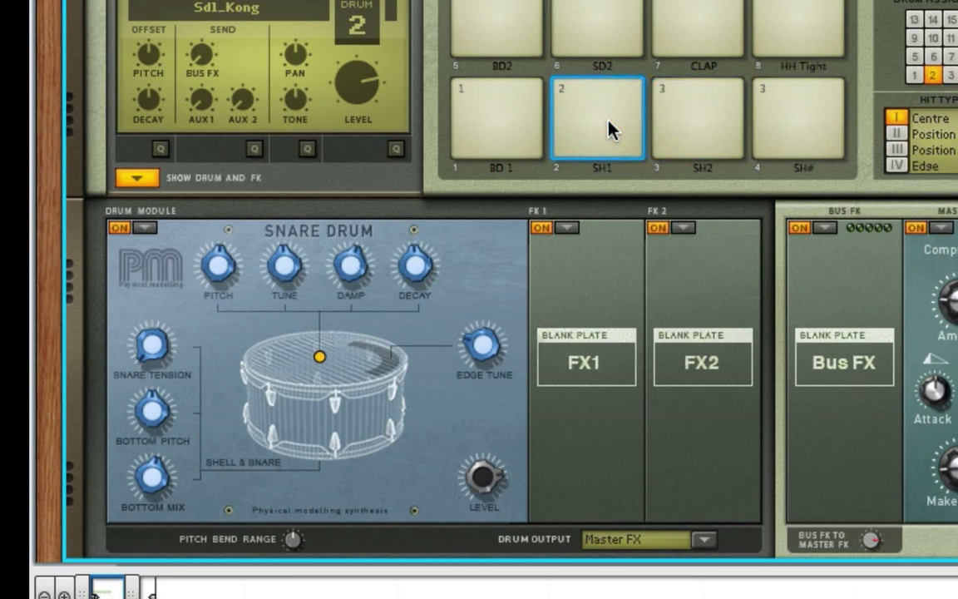
click(701, 121)
click(813, 119)
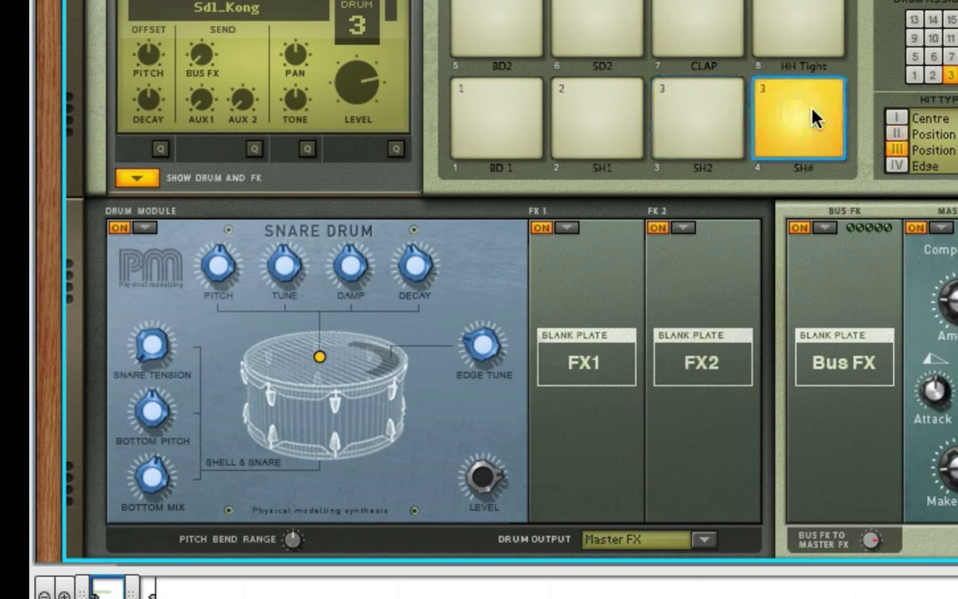
click(813, 121)
click(705, 113)
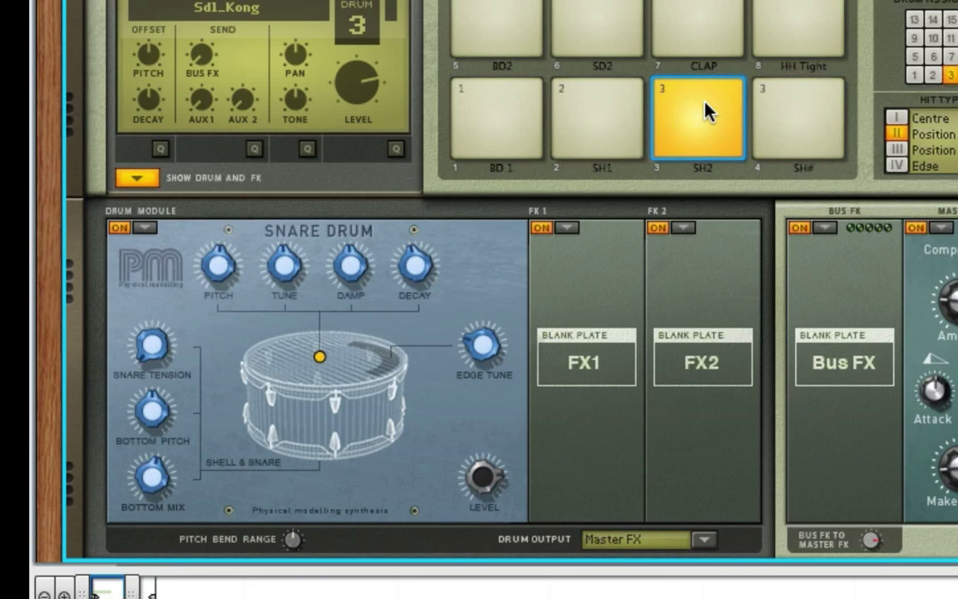
click(589, 118)
click(588, 117)
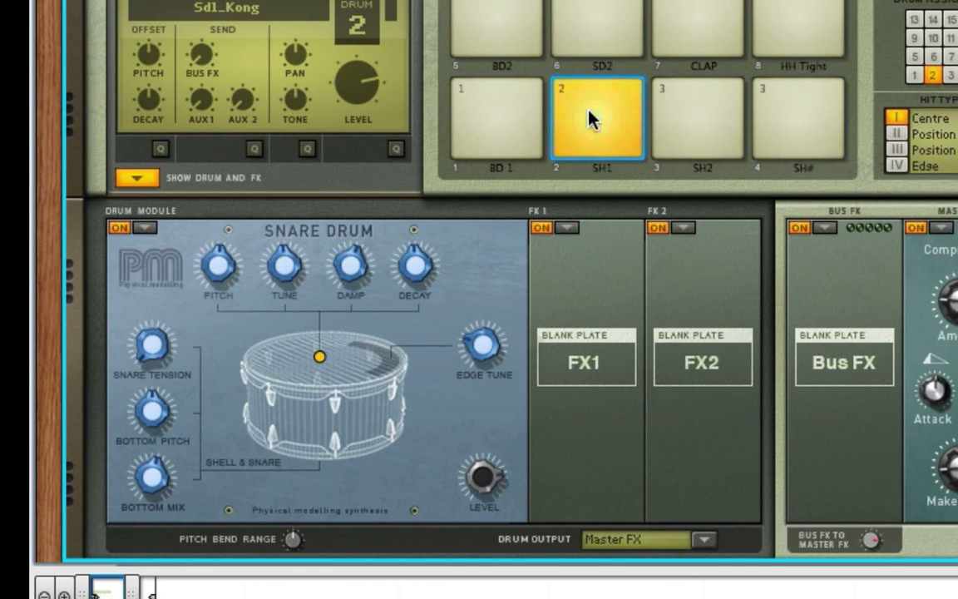
click(698, 124)
click(802, 124)
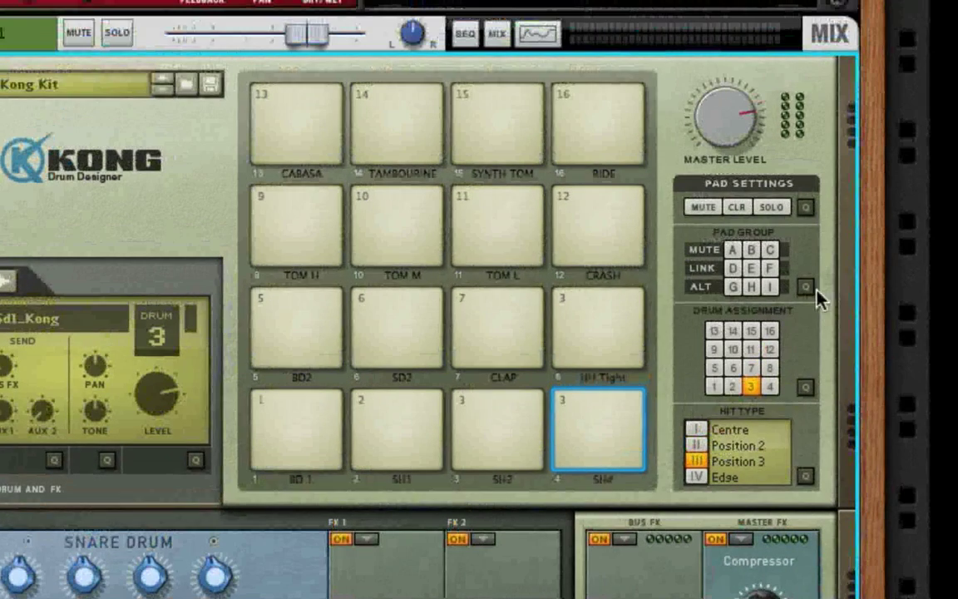
Step: Show pad group assignments and put SH1, SH2 and SH# into alternate group G
click(806, 288)
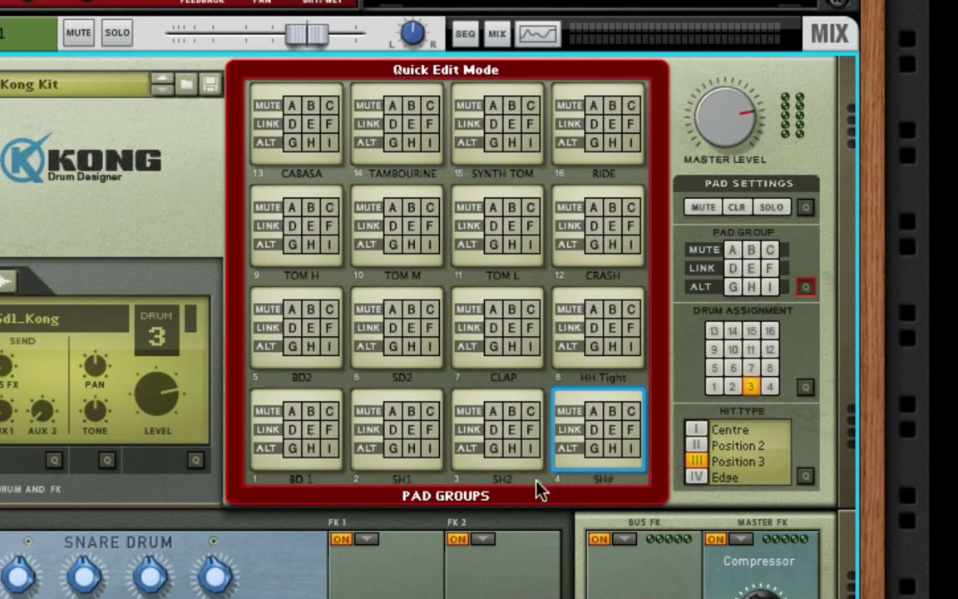
click(392, 449)
click(492, 449)
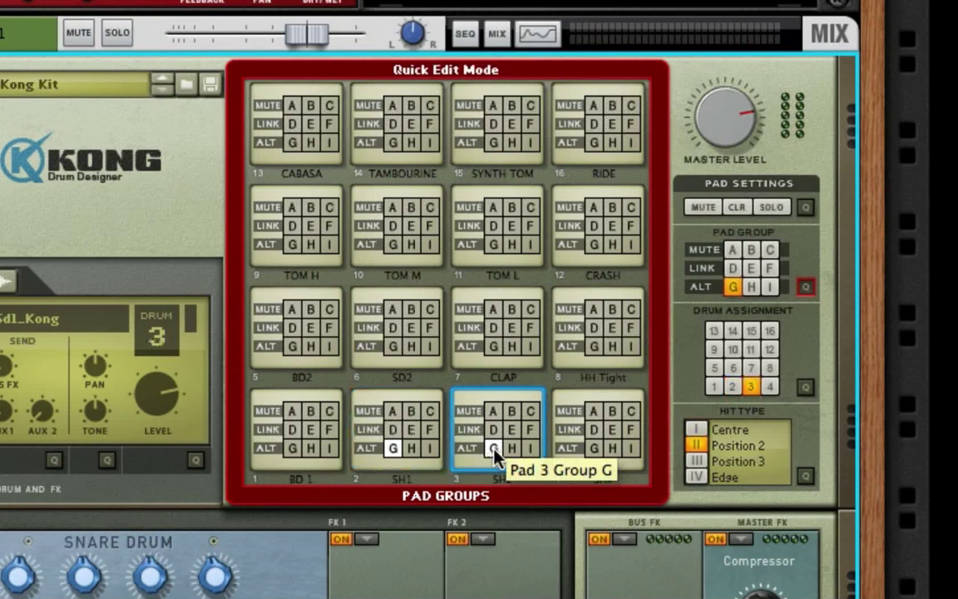
click(592, 449)
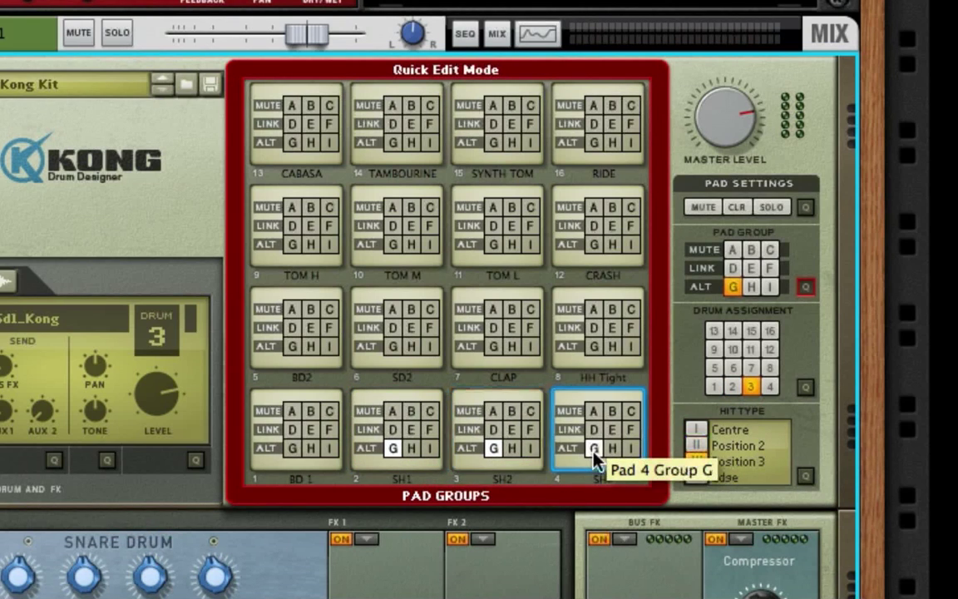
Step: Leave group editing, rename pad 4 from SH# to SH3, and show the sequencer
click(806, 288)
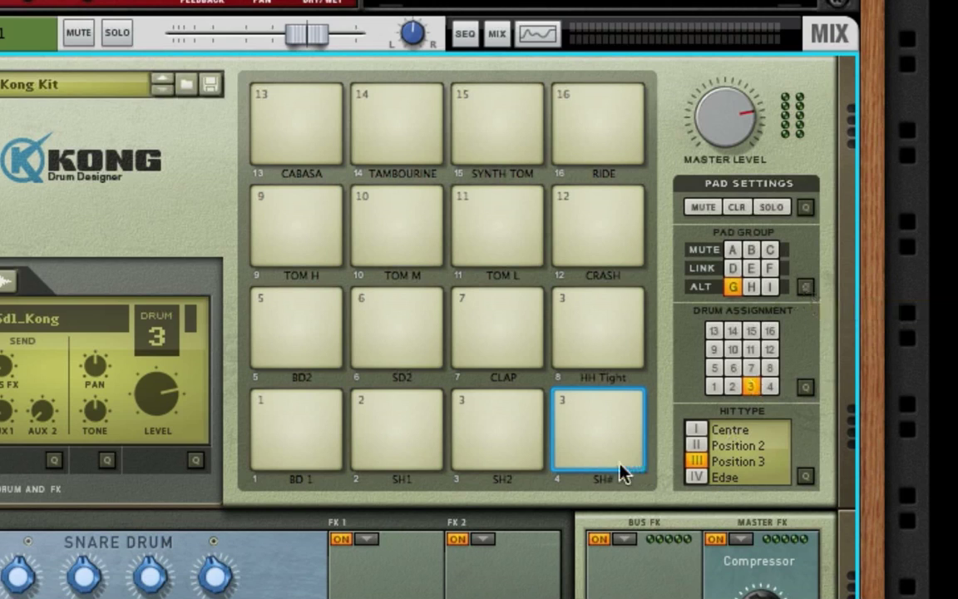
double_click(604, 482)
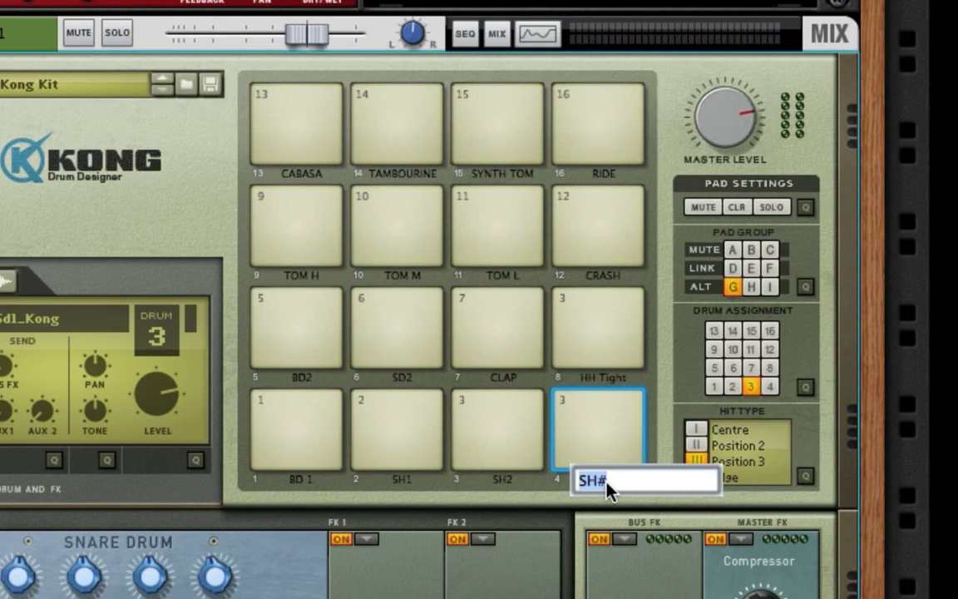
text(SH3)
key(Return)
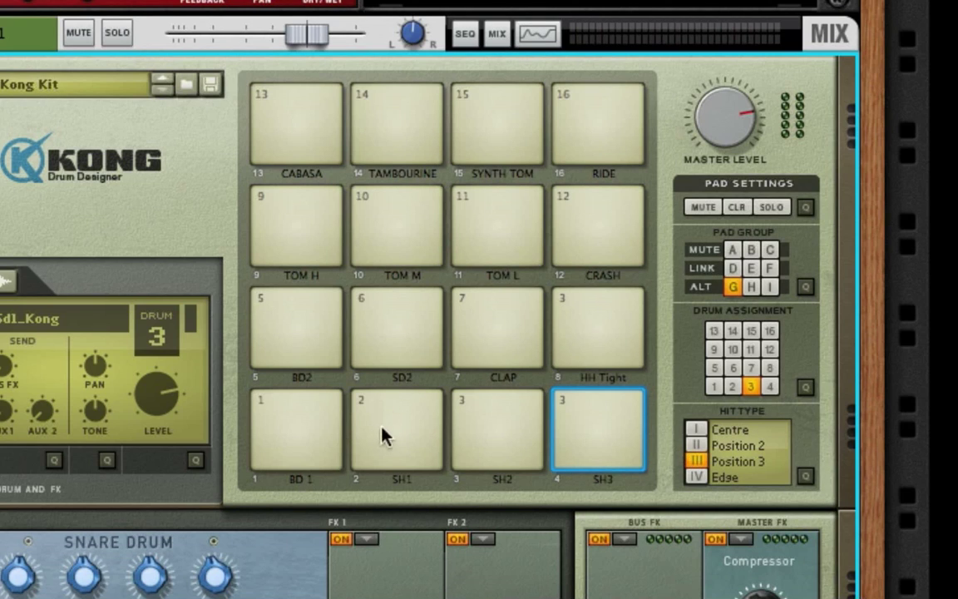
click(733, 288)
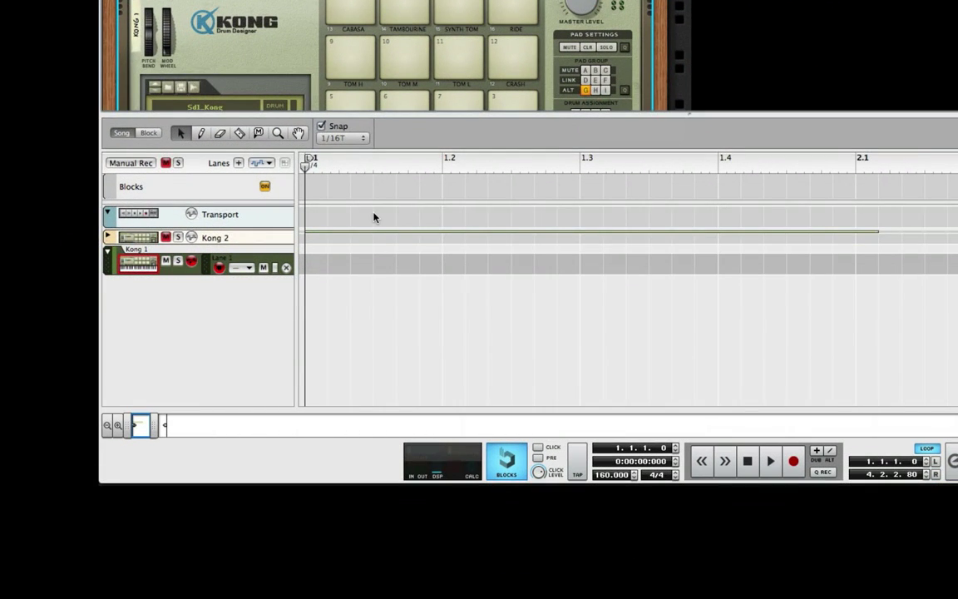
Step: Draw a clip on Kong 1, stretch it to three bars, and open it for note editing
key(p)
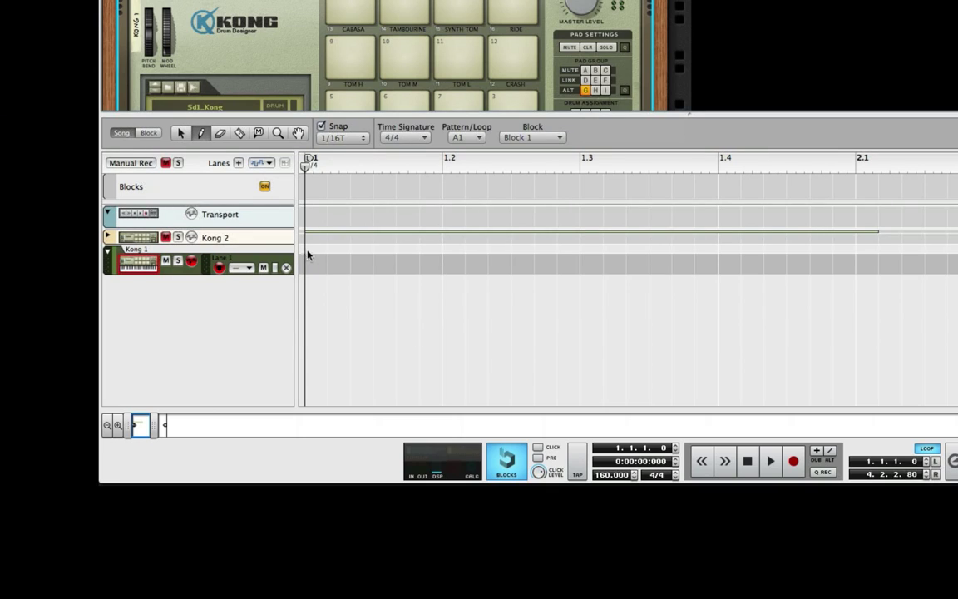
mouse_move(307, 262)
mouse_down()
mouse_move(514, 251)
mouse_move(872, 258)
mouse_up()
scroll(871, 258, down, 6)
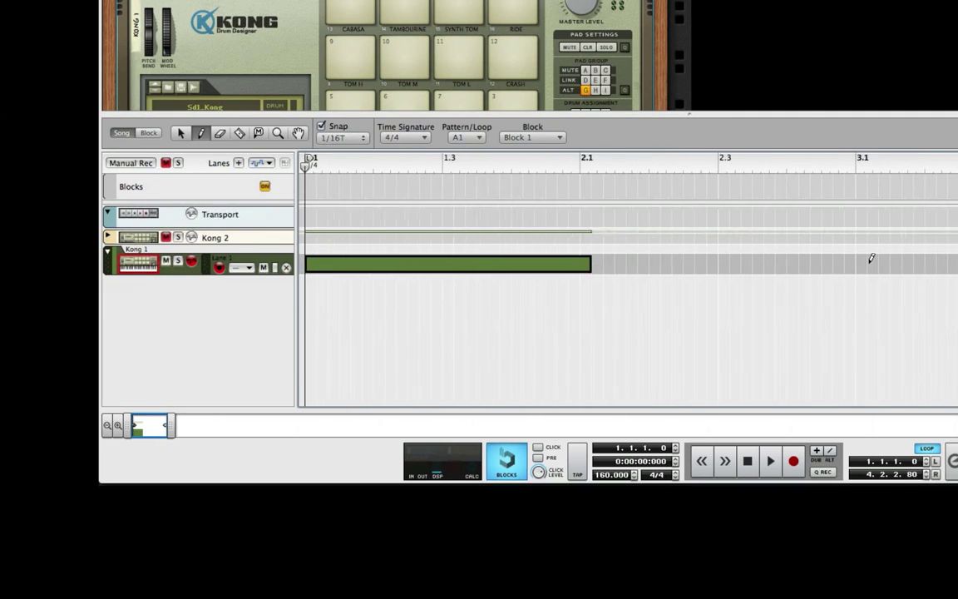
key(q)
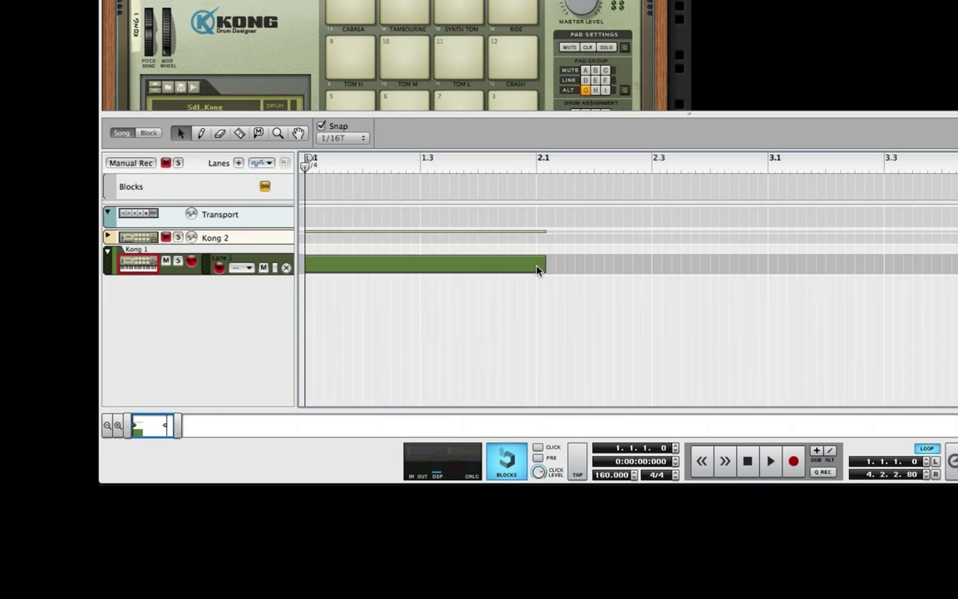
drag(538, 266, 956, 266)
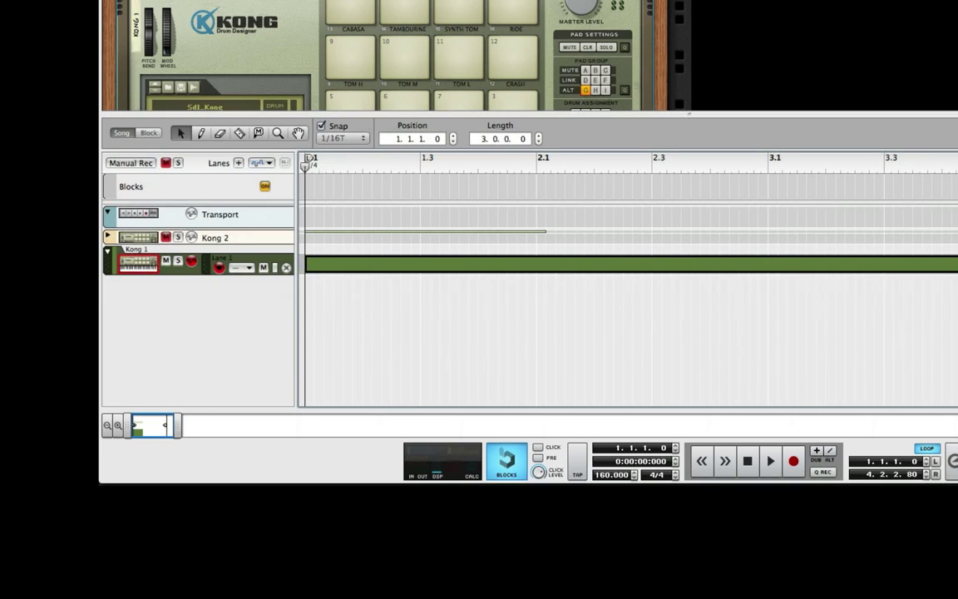
double_click(488, 266)
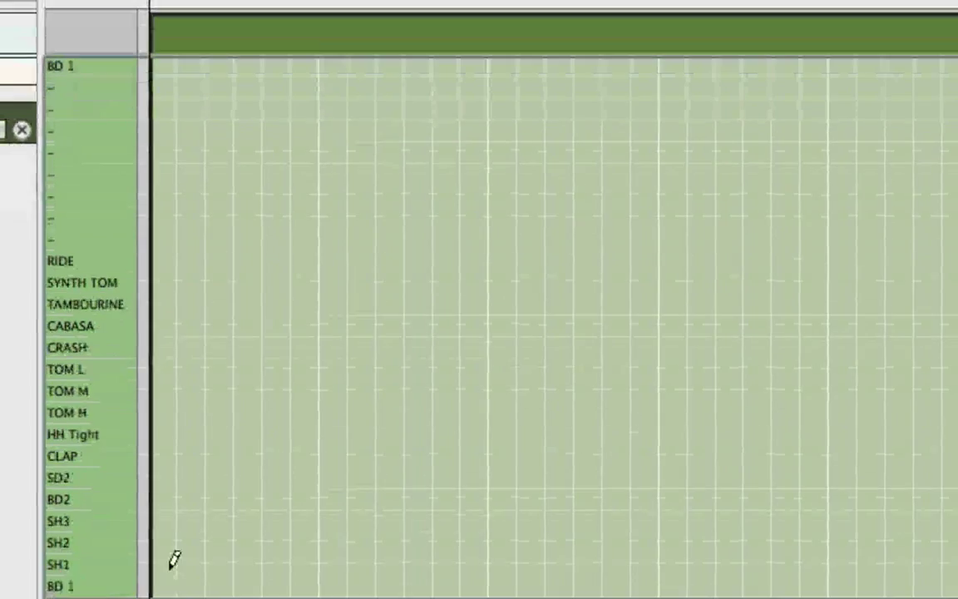
Step: Enter SH1, SH2, SH3 hits on the first three steps, then select and repeat them
click(170, 564)
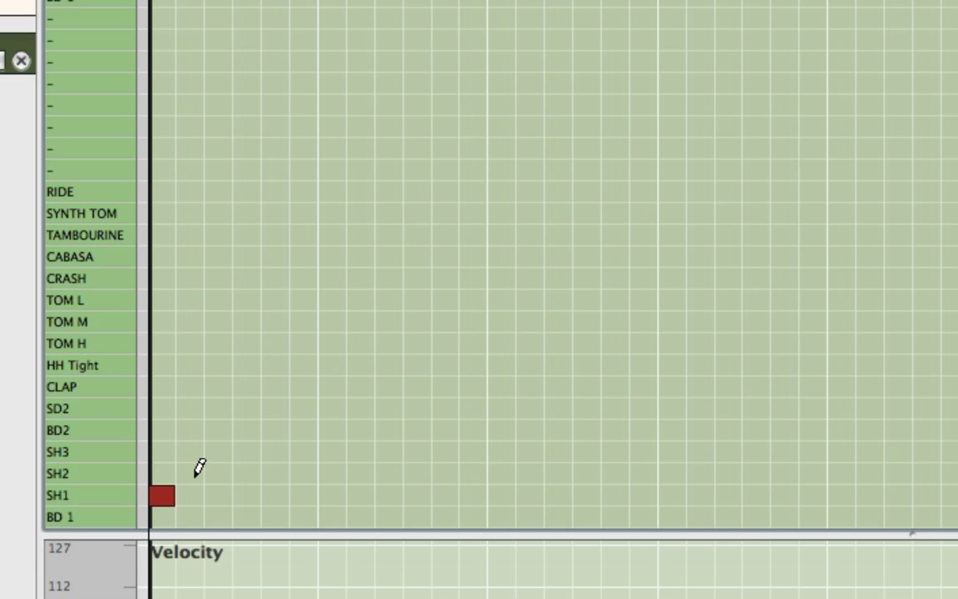
click(196, 470)
click(227, 449)
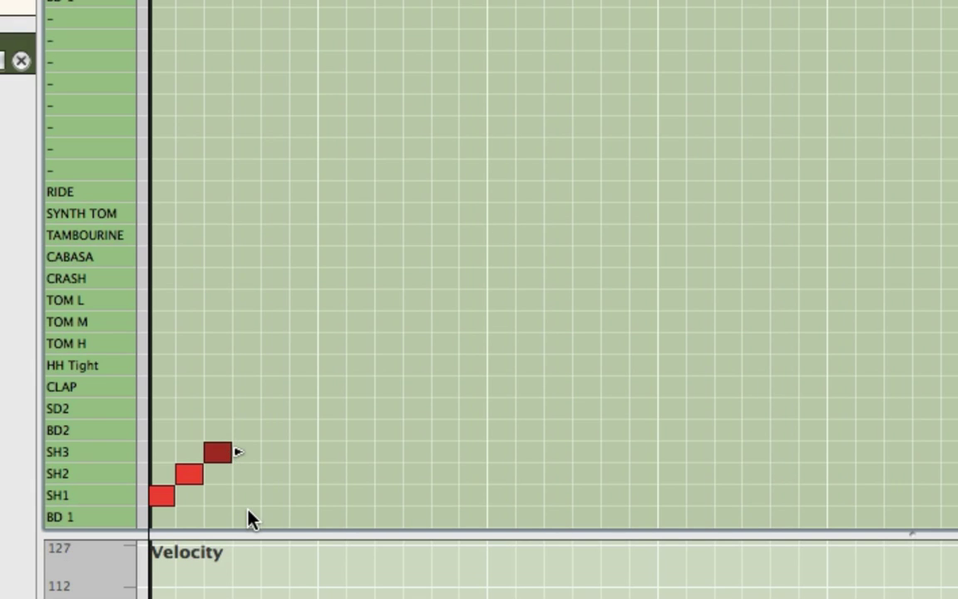
drag(247, 511, 139, 438)
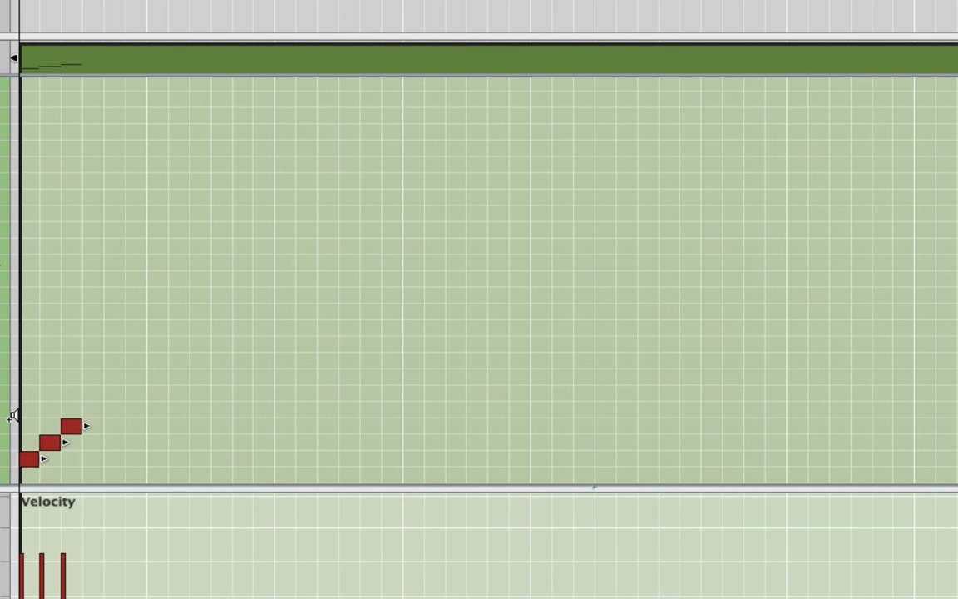
key(space)
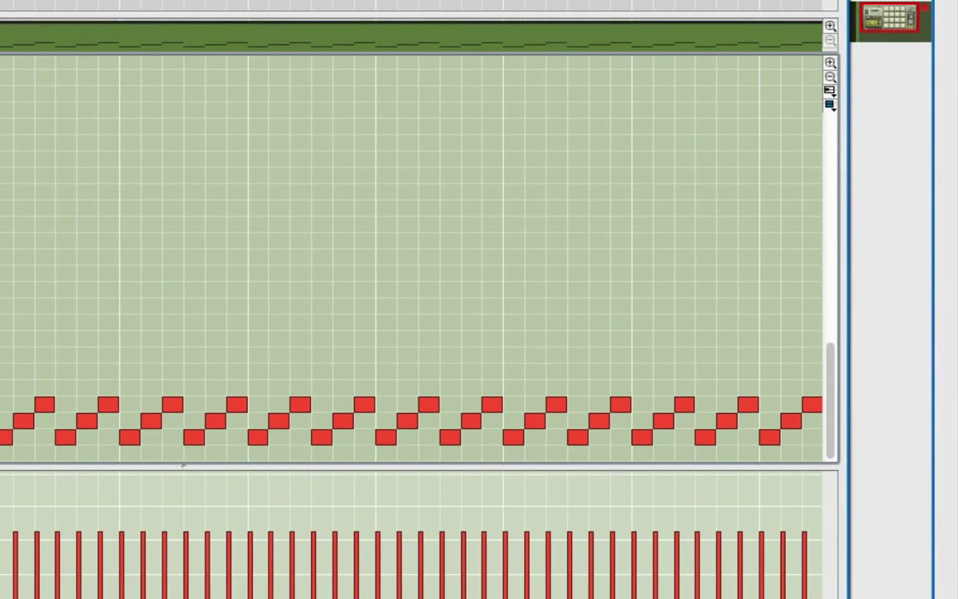
Step: Zoom out to view the whole three-bar snare clip
key(ctrl+minus)
key(ctrl+minus)
key(ctrl+minus)
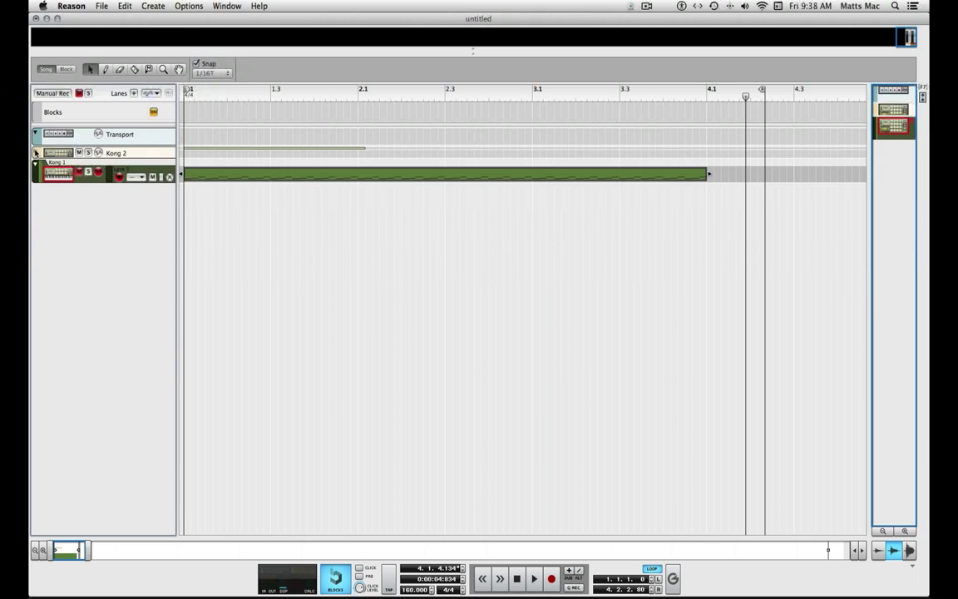
Step: Extend the Kong 2 clip to bar 4.1 and repeat its 15-note diagonal roll across it
double_click(305, 161)
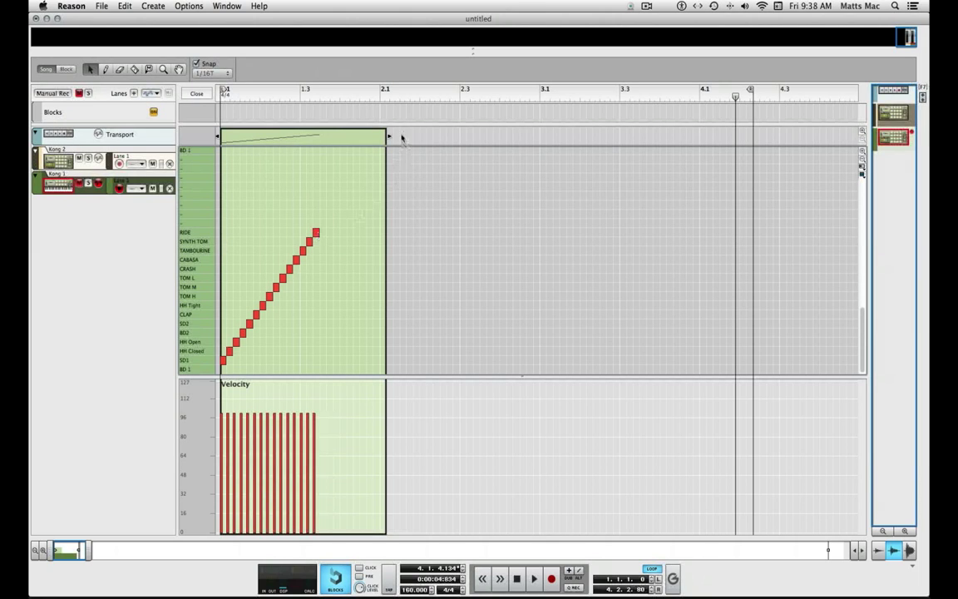
drag(389, 136, 699, 134)
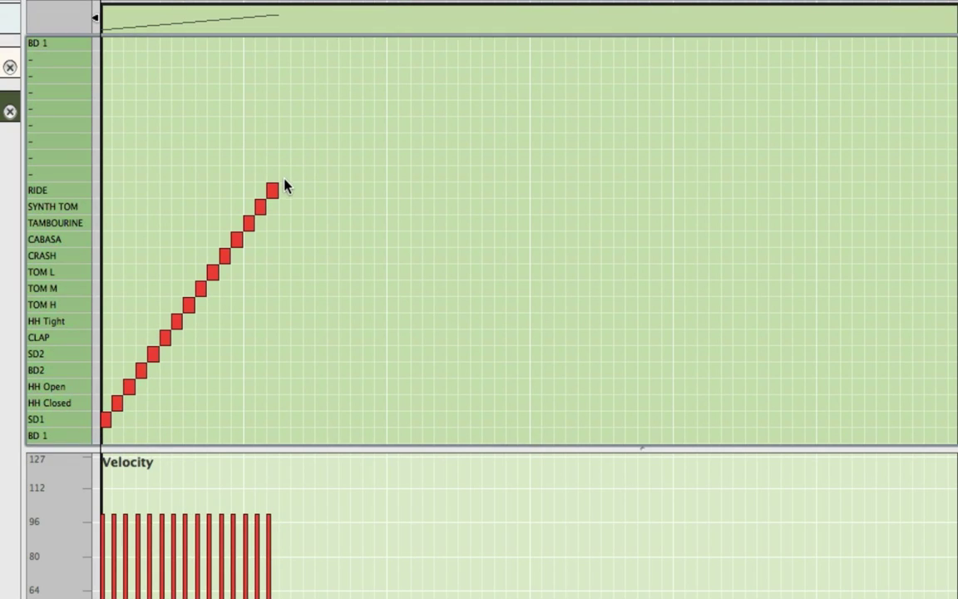
drag(283, 167, 94, 427)
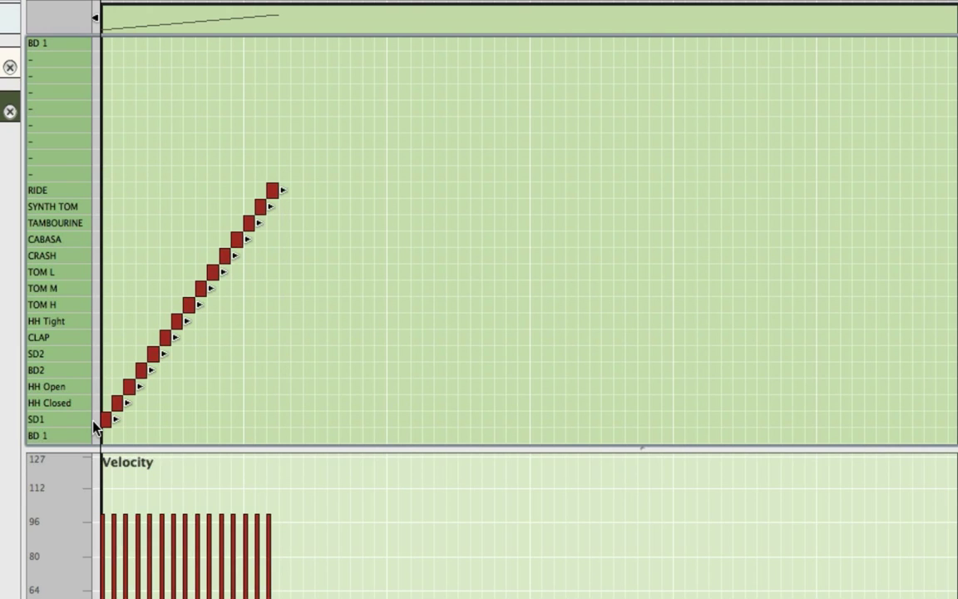
key(super+c)
key(super+v)
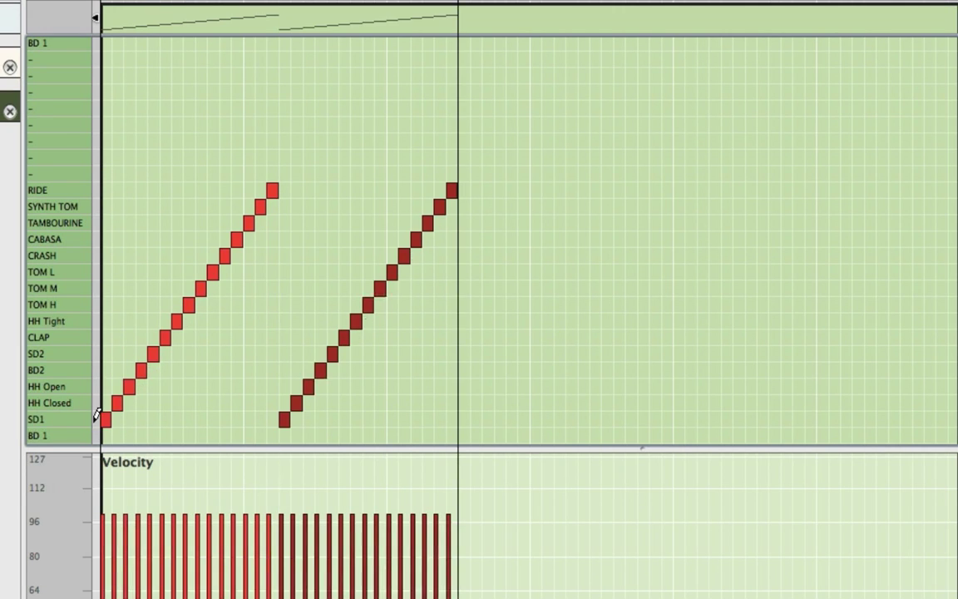
key(super+v)
key(super+v)
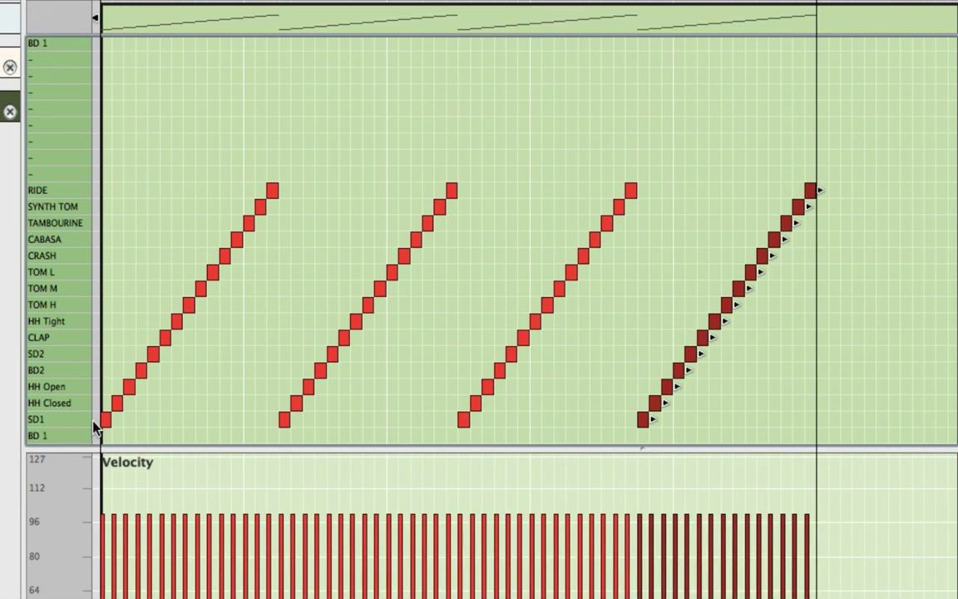
key(super+v)
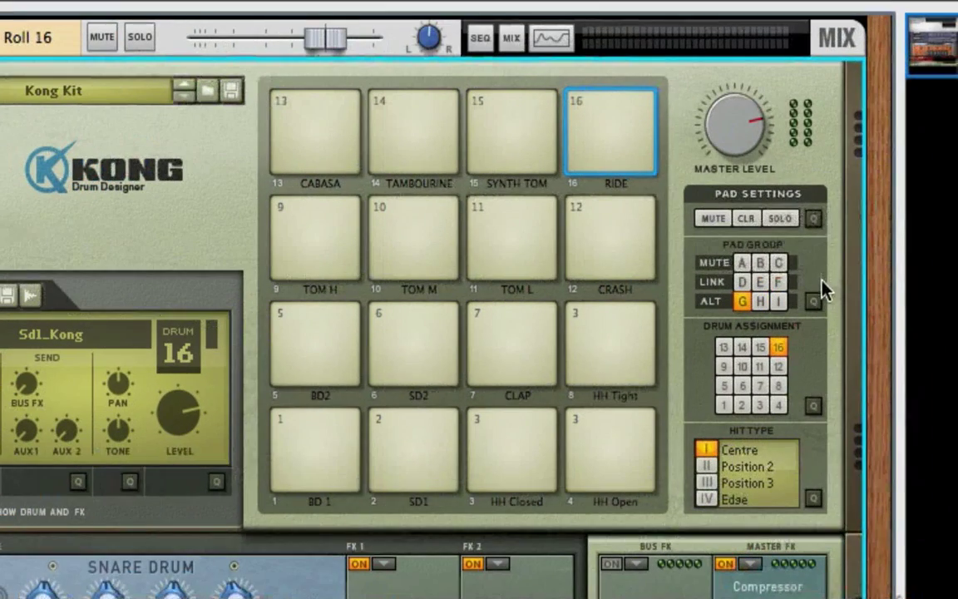
Step: Assign pad 13 CABASA to alternate group G so all sixteen pads share group G
click(815, 302)
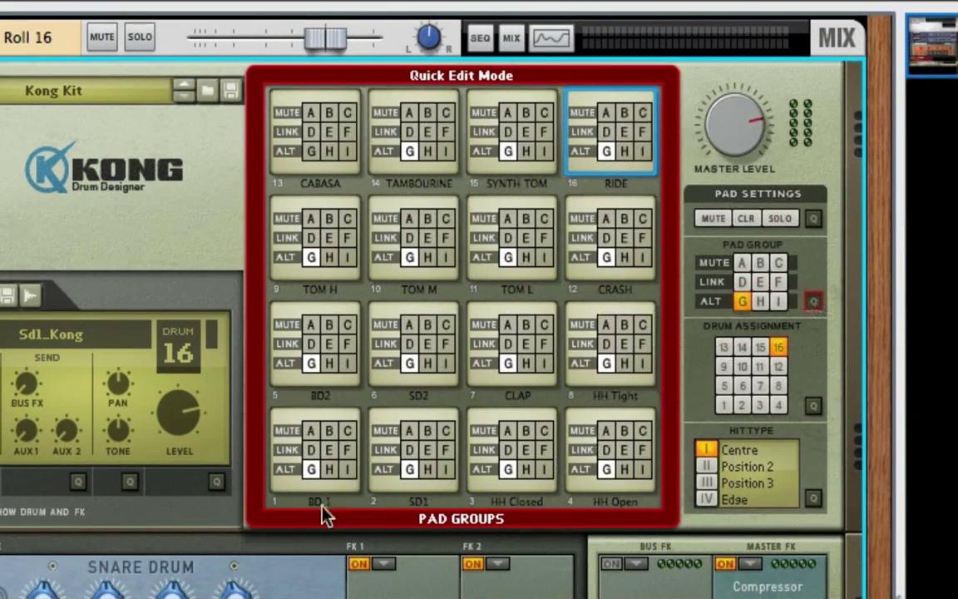
click(312, 154)
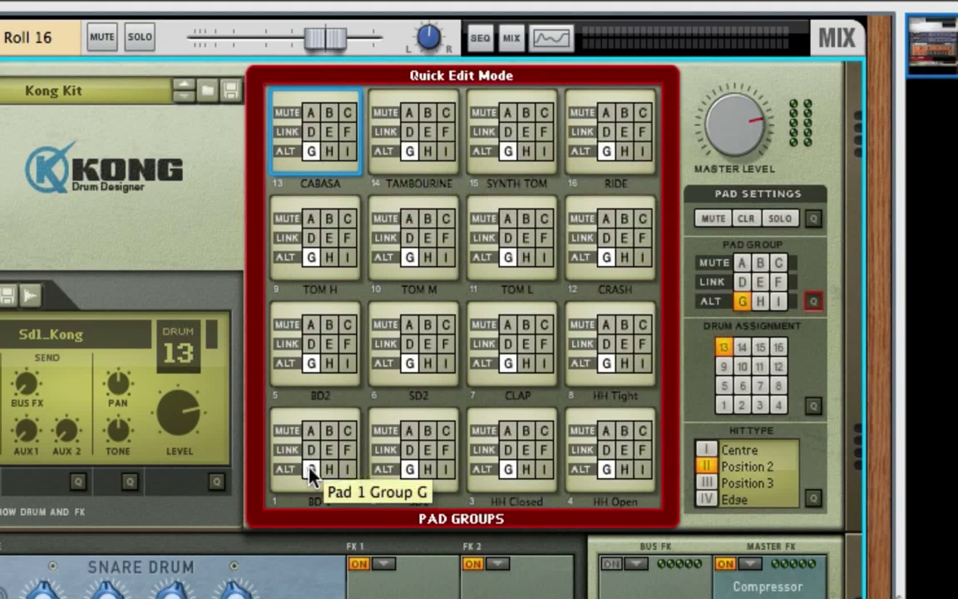
click(814, 304)
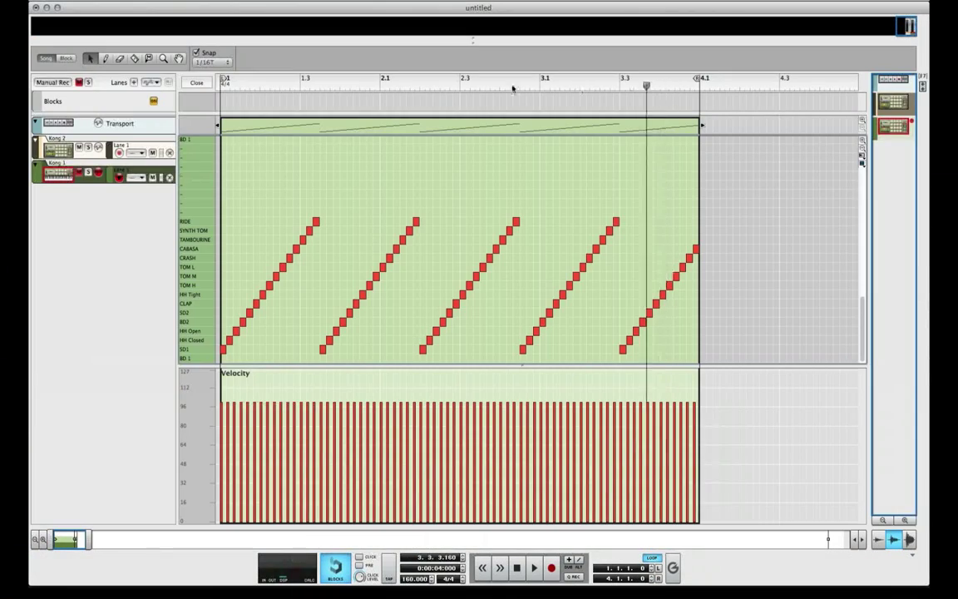
key(space)
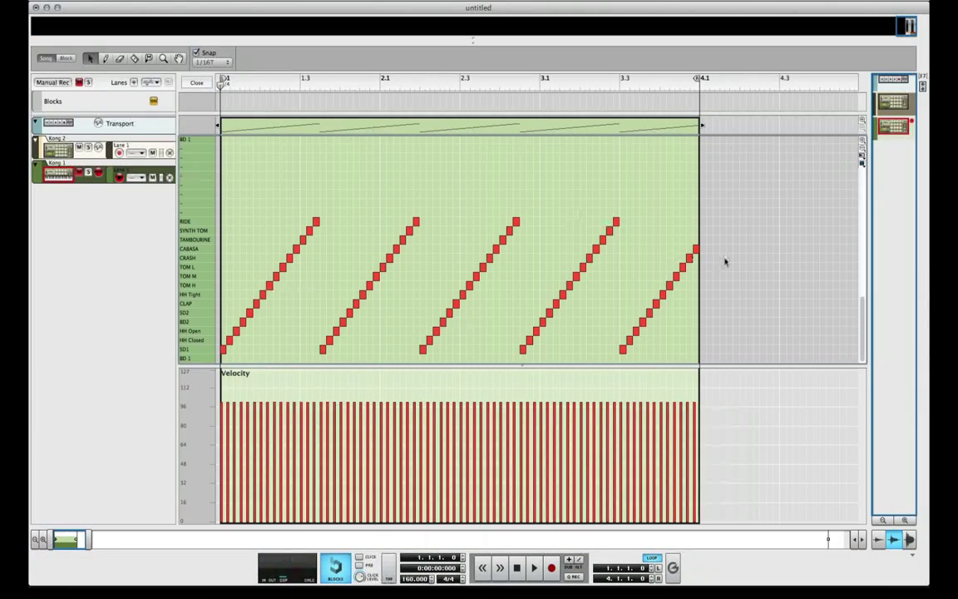
key(space)
key(F6)
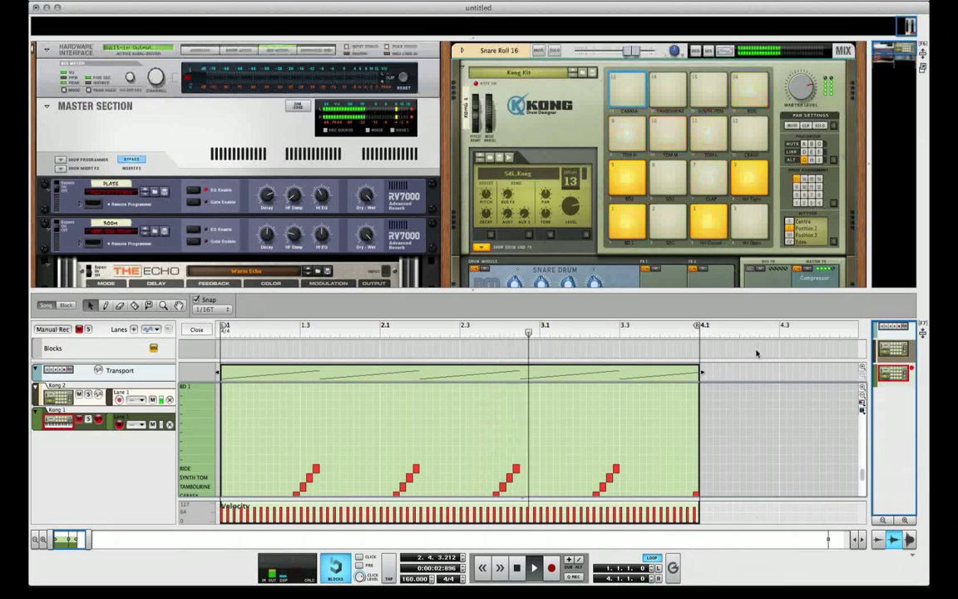
key(space)
key(F6)
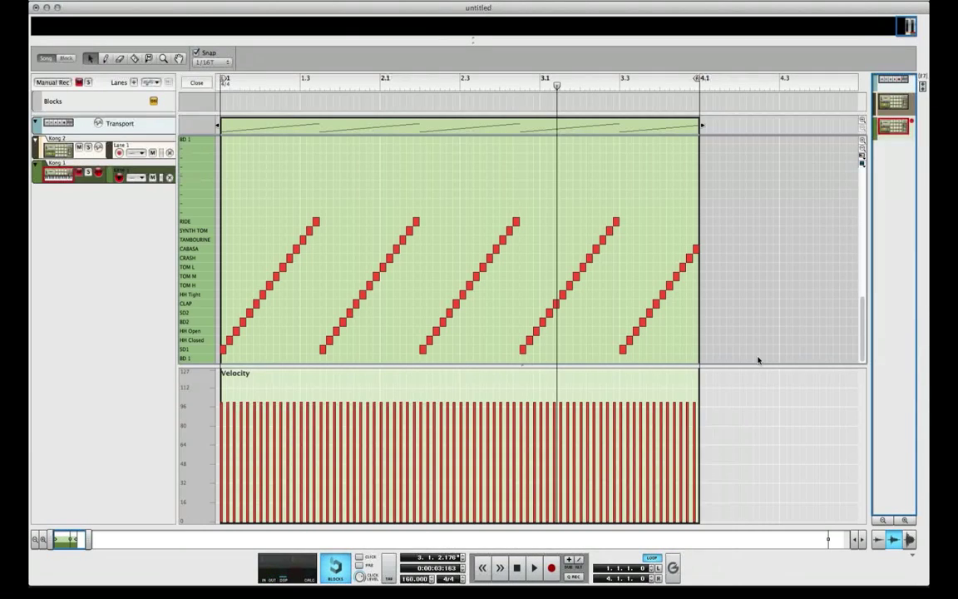
key(w)
key(q)
Step: Select every note in the roll clip and set their velocity to 127
drag(706, 395, 204, 428)
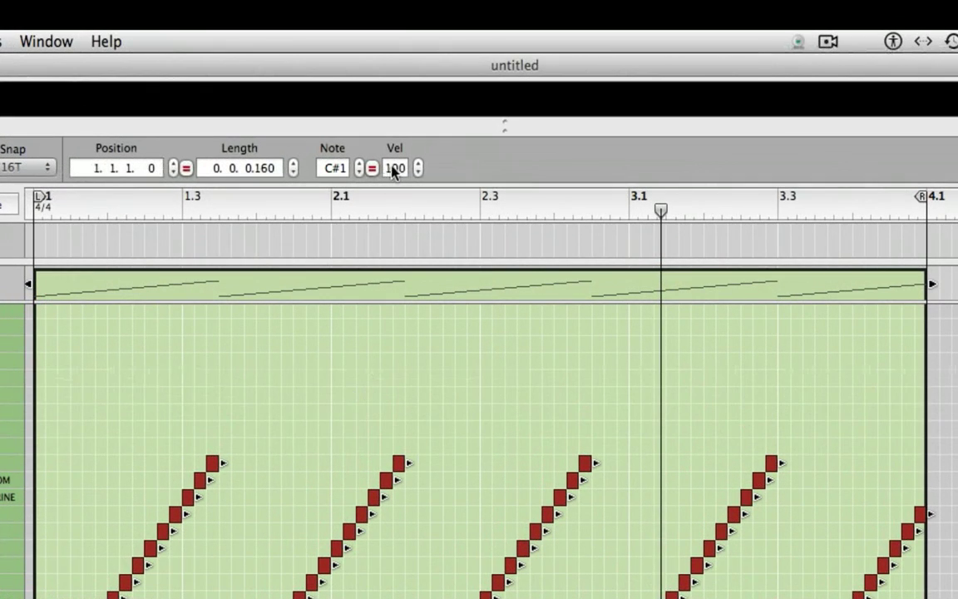
double_click(414, 67)
text(127)
key(Return)
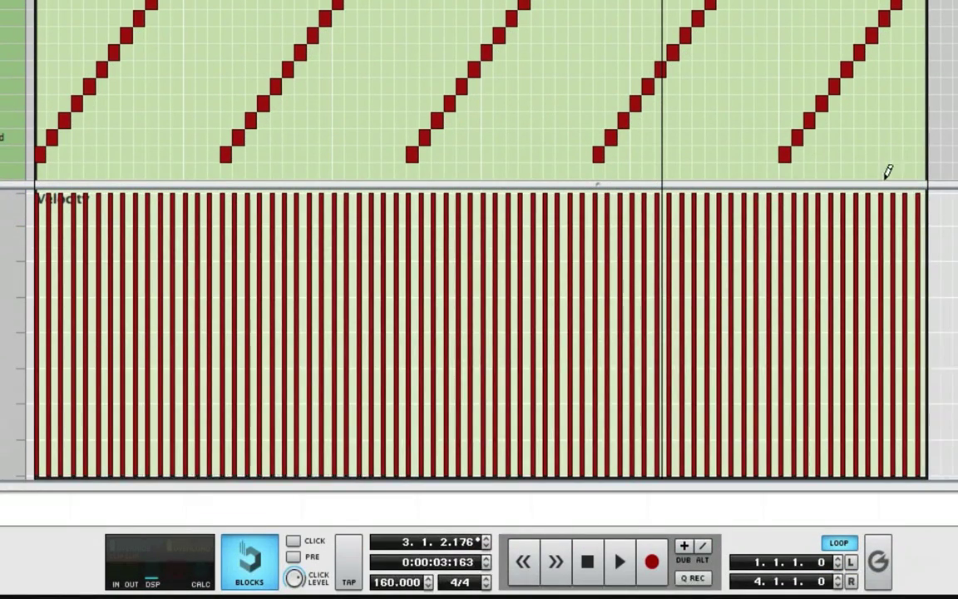
Step: Draw a rising velocity fade-in across the roll and play it back from the start
mouse_move(921, 186)
mouse_down()
mouse_move(619, 242)
mouse_move(496, 292)
mouse_move(212, 372)
mouse_move(11, 475)
mouse_up()
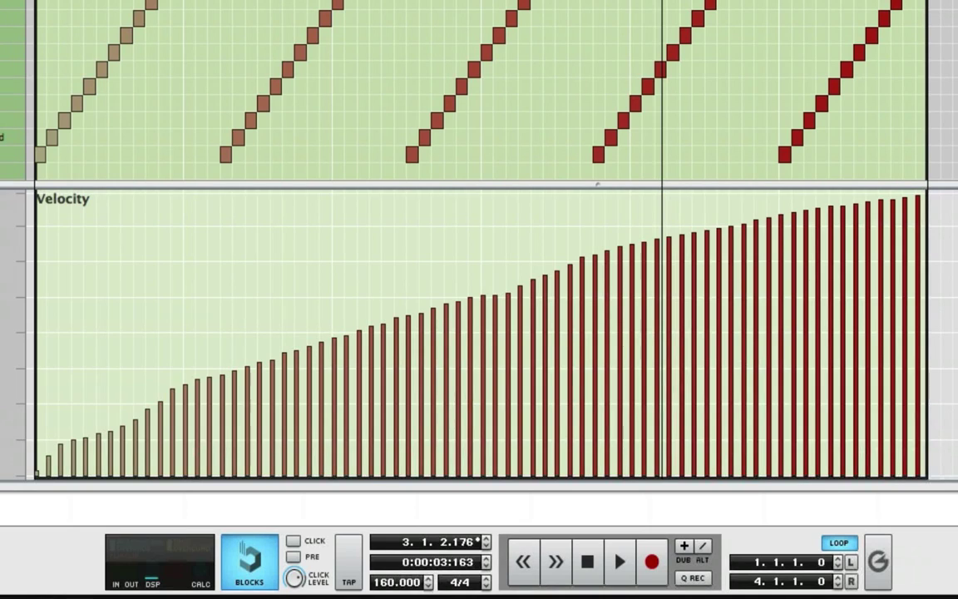
key(KP_7)
key(KP_7)
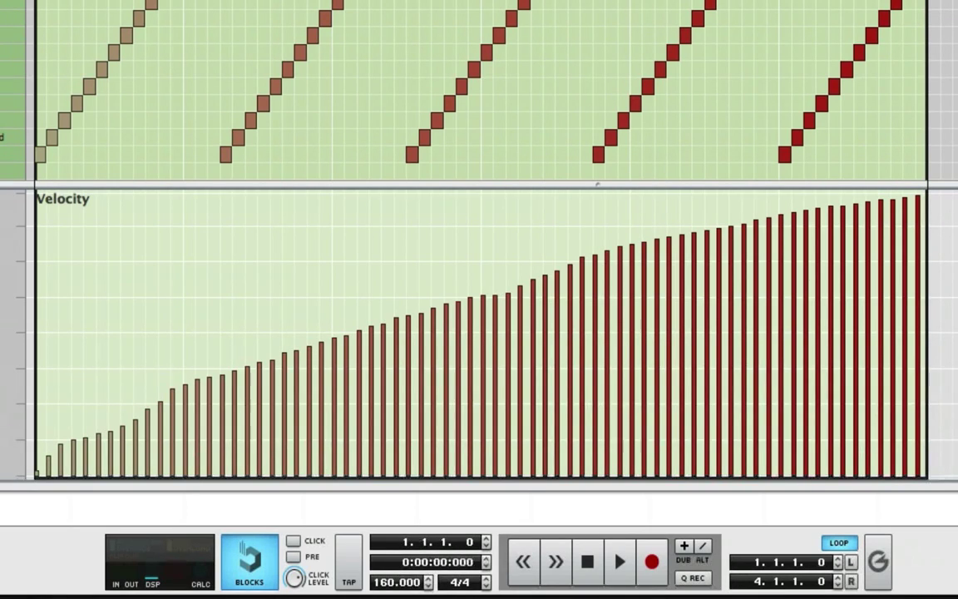
key(space)
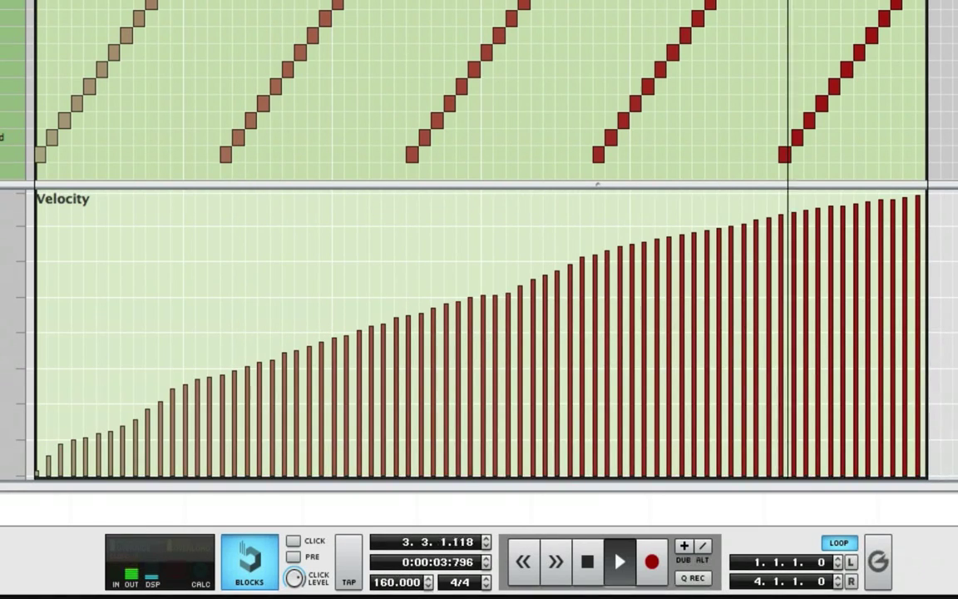
key(space)
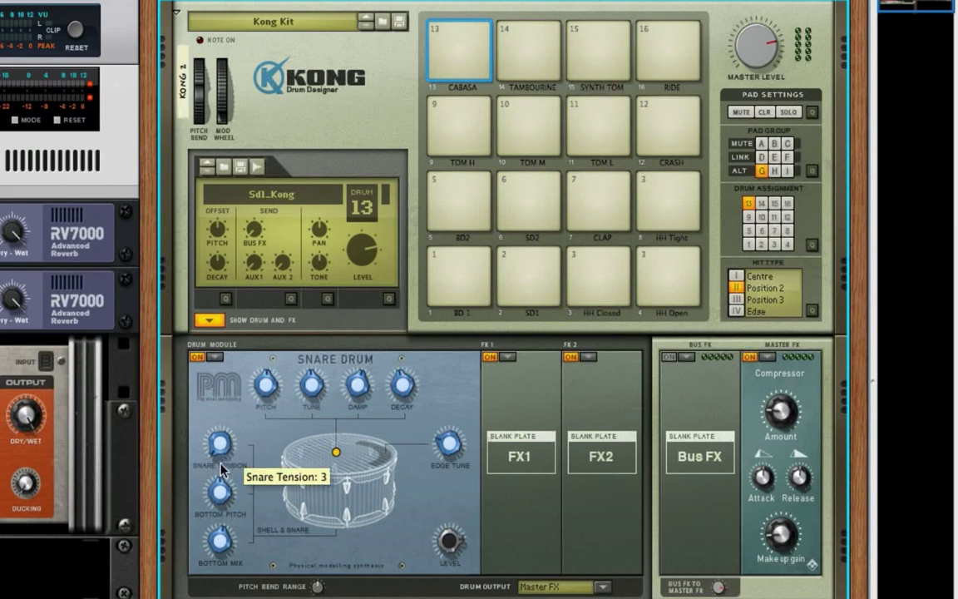
Step: Look over the Snare Drum module knobs on Kong drum 13
mouse_move(246, 493)
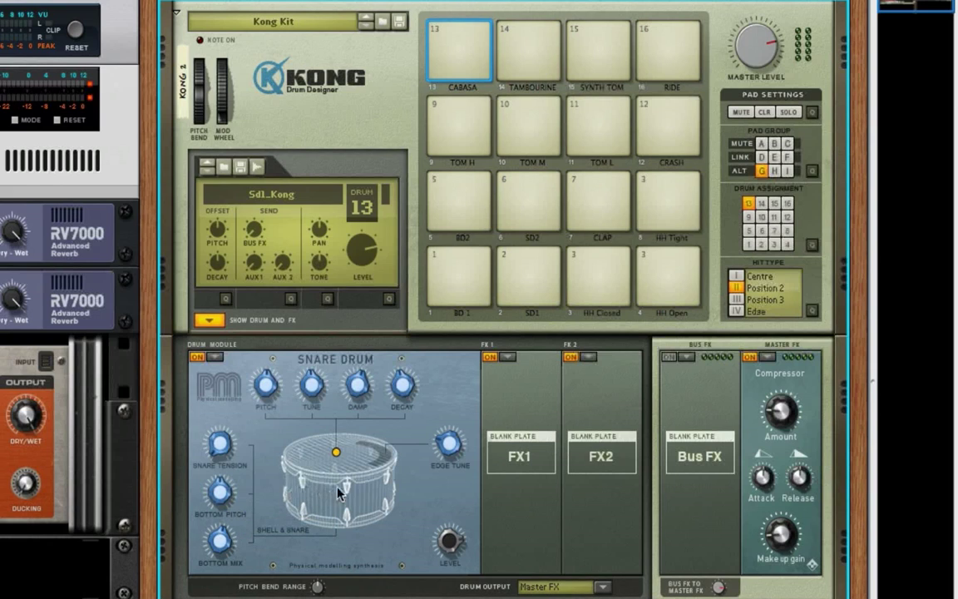